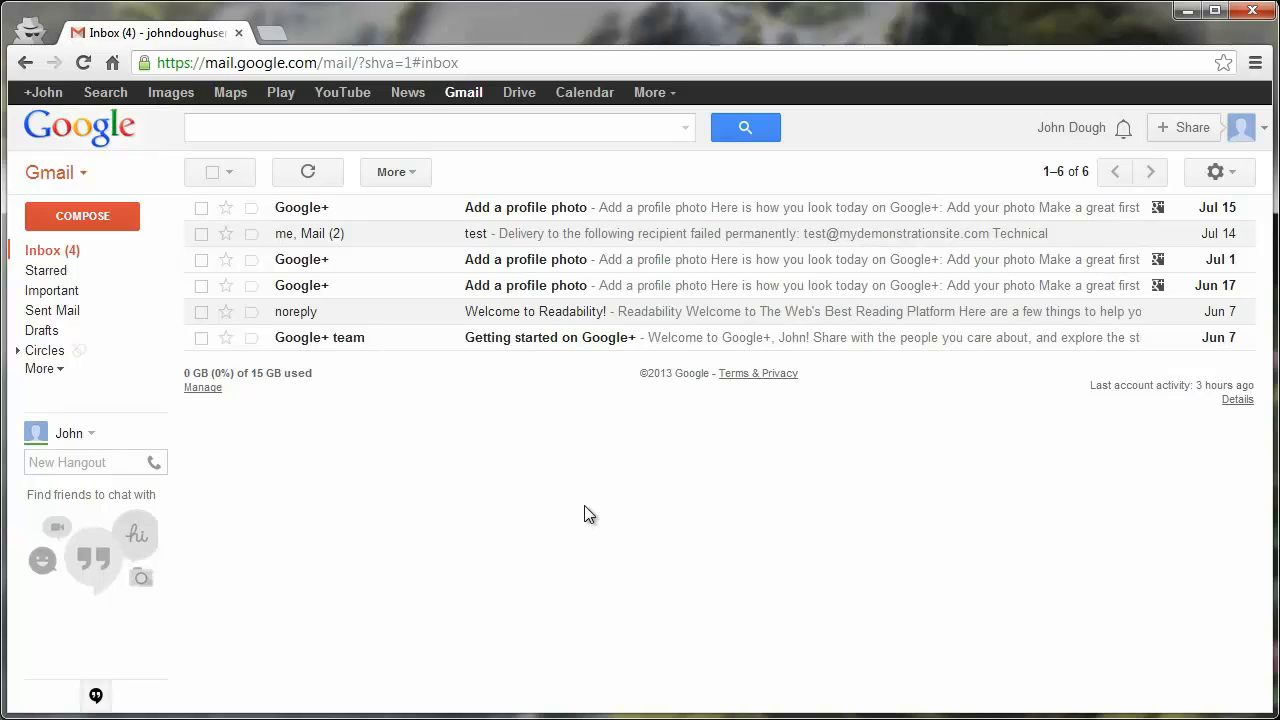
Step: In General settings, set 'Create contacts for auto-complete' to 'I'll add contacts myself'
{"action": "left_click", "coordinate": [1241, 180]}
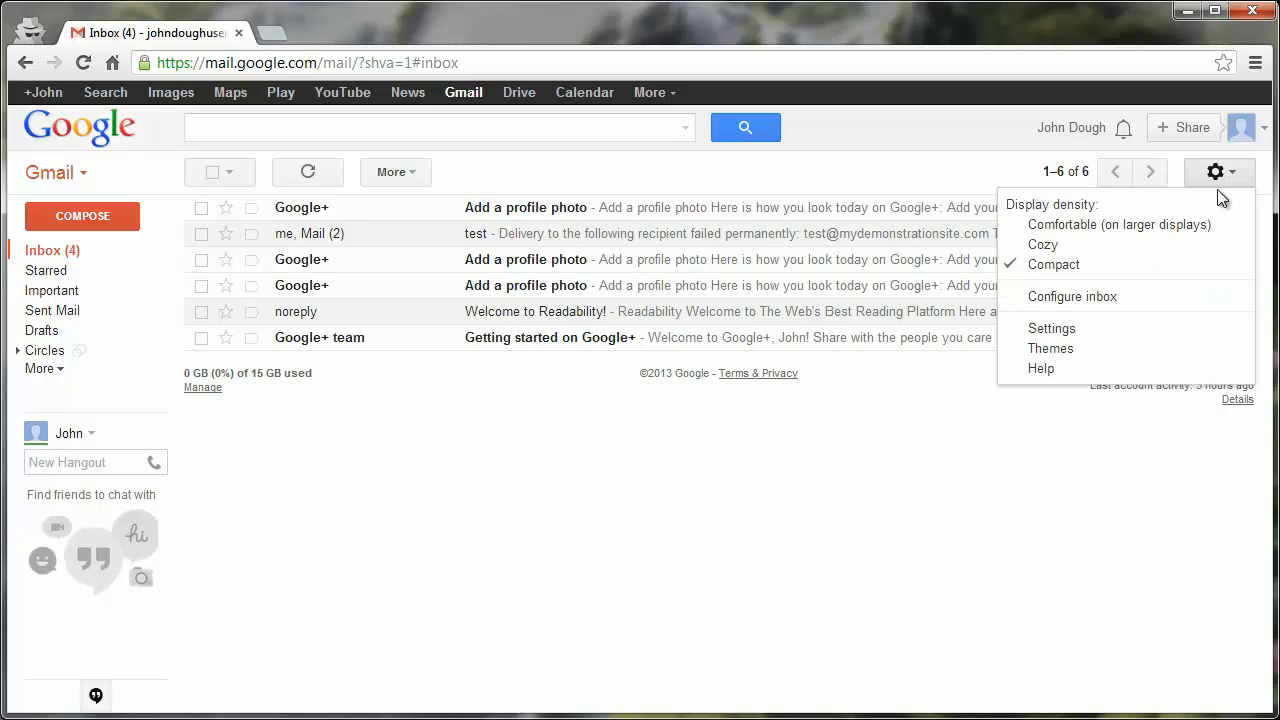
{"action": "left_click", "coordinate": [1048, 330]}
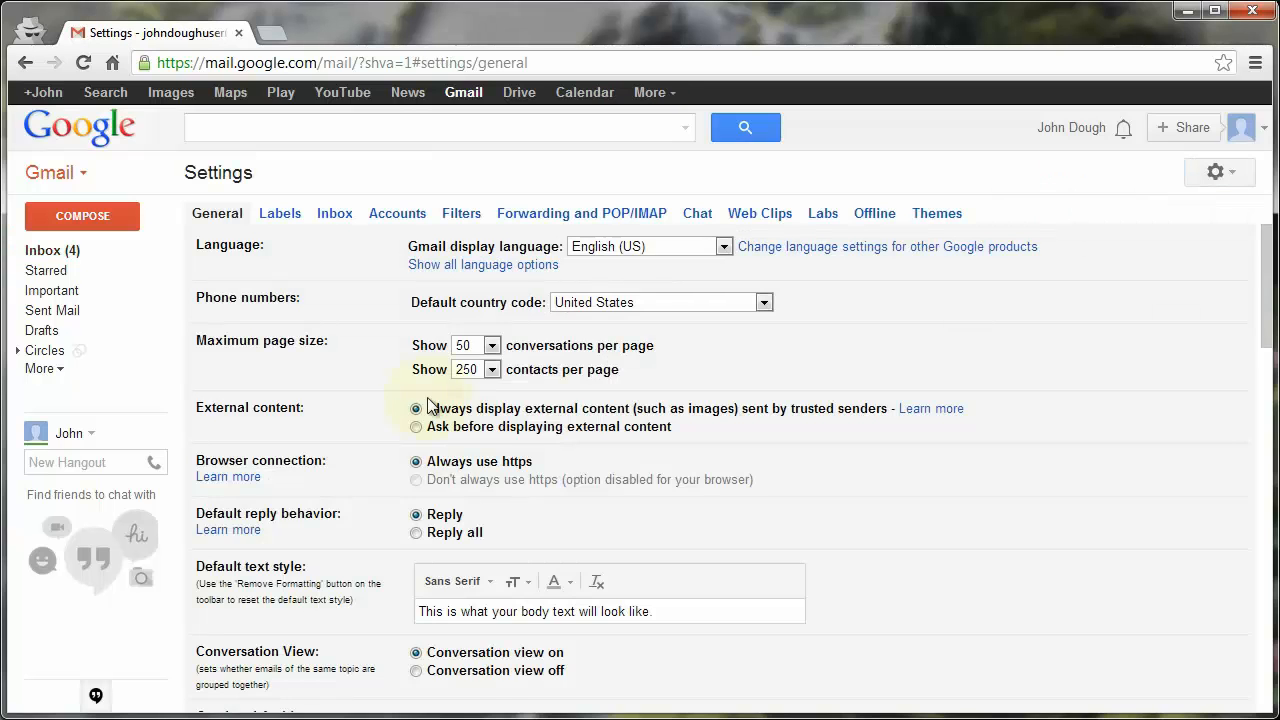
{"action": "scroll", "coordinate": [376, 402], "scroll_direction": "down", "scroll_amount": 5}
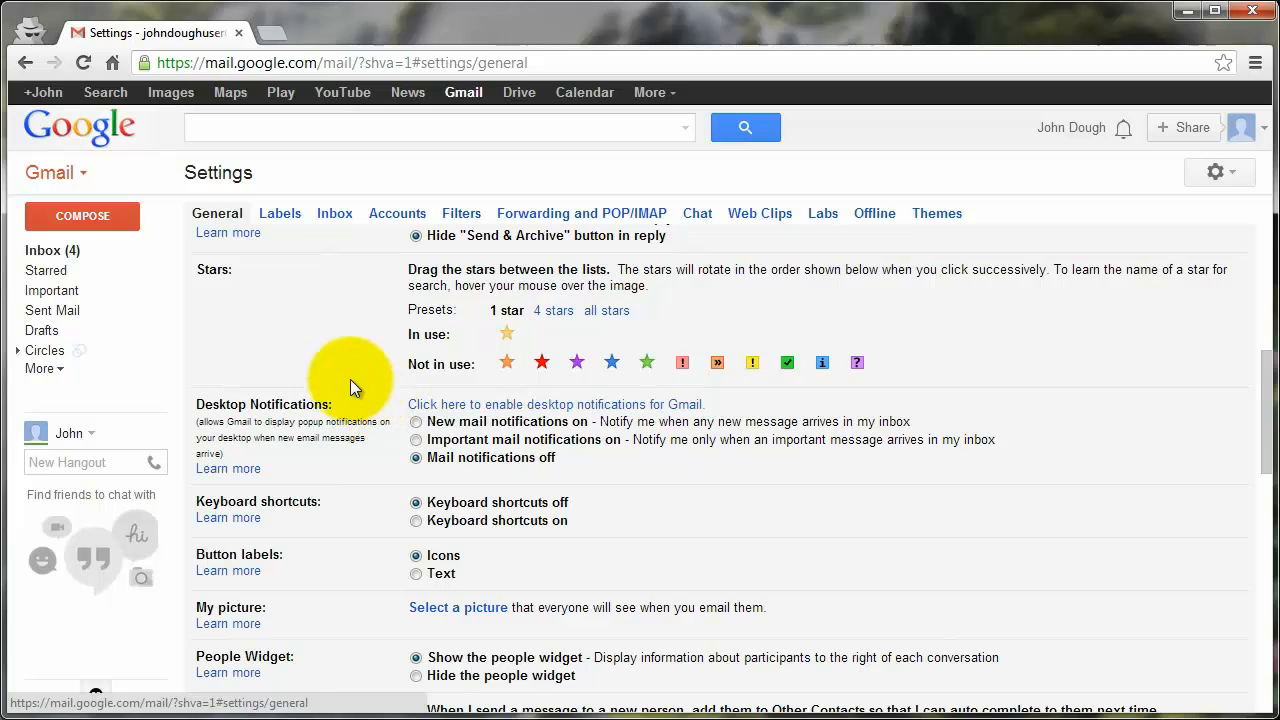
{"action": "scroll", "coordinate": [350, 385], "scroll_direction": "down", "scroll_amount": 2}
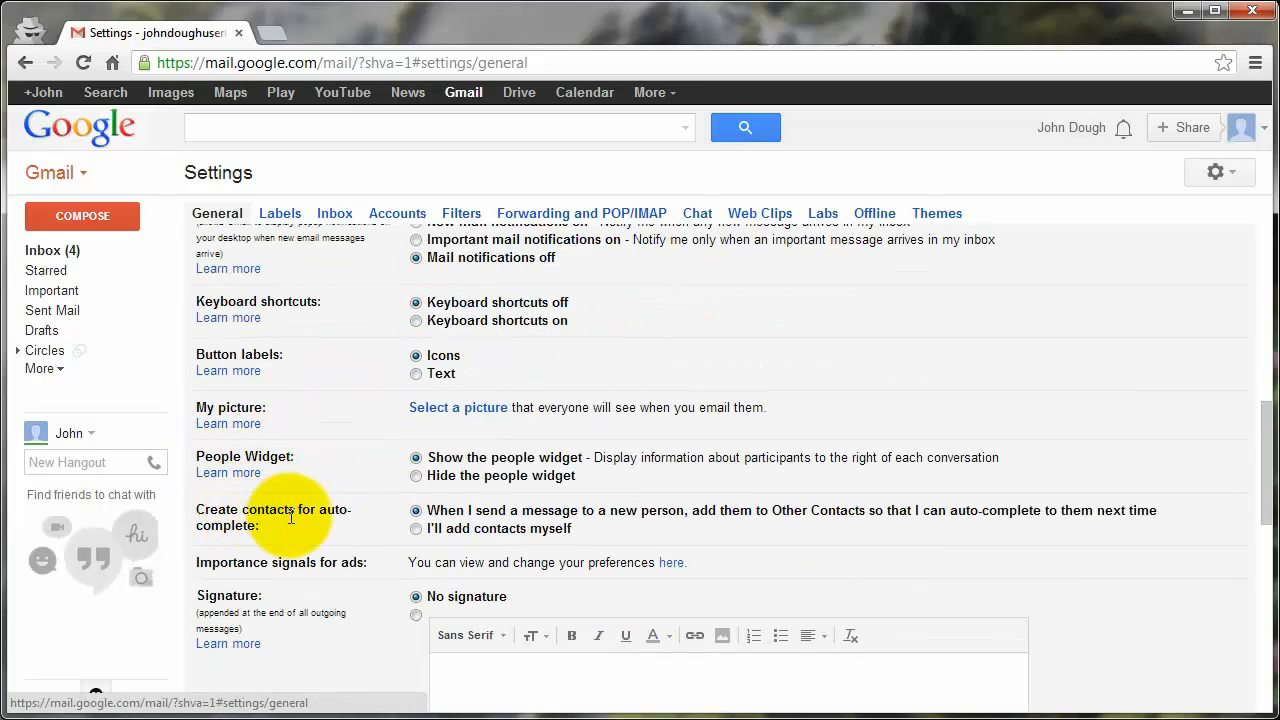
{"action": "left_click", "coordinate": [416, 529]}
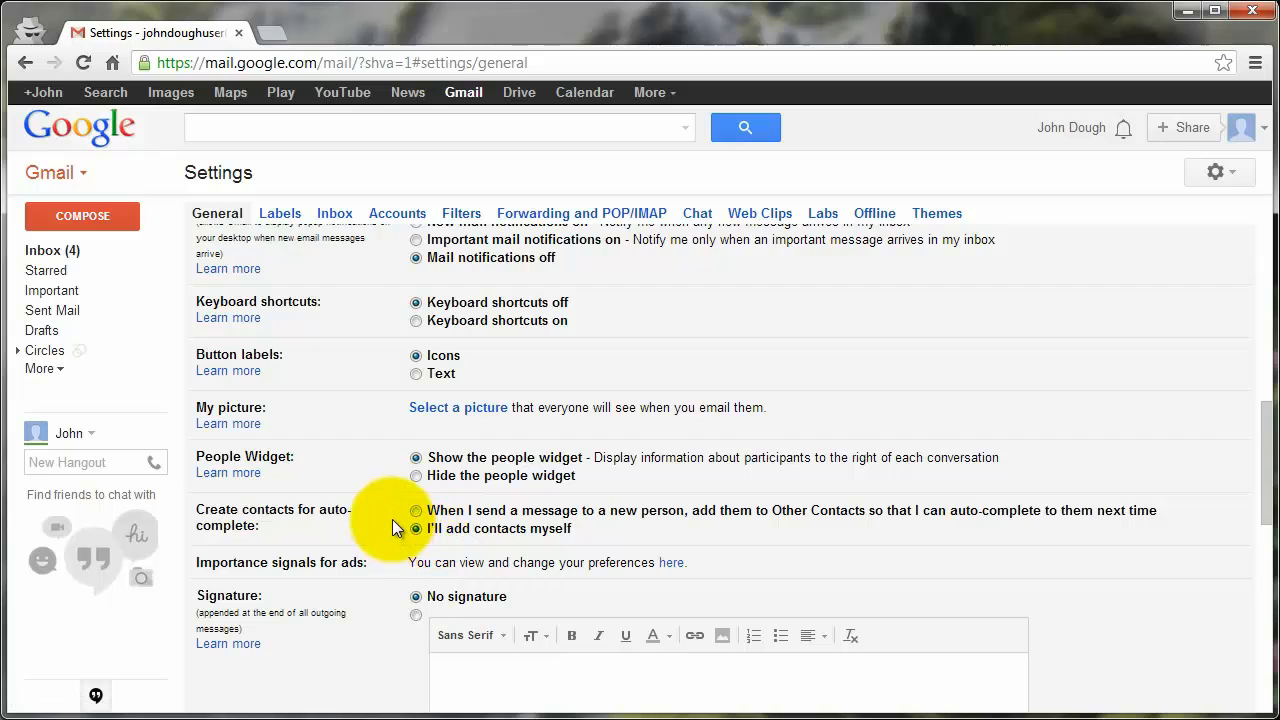
{"action": "scroll", "coordinate": [380, 508], "scroll_direction": "down", "scroll_amount": 10}
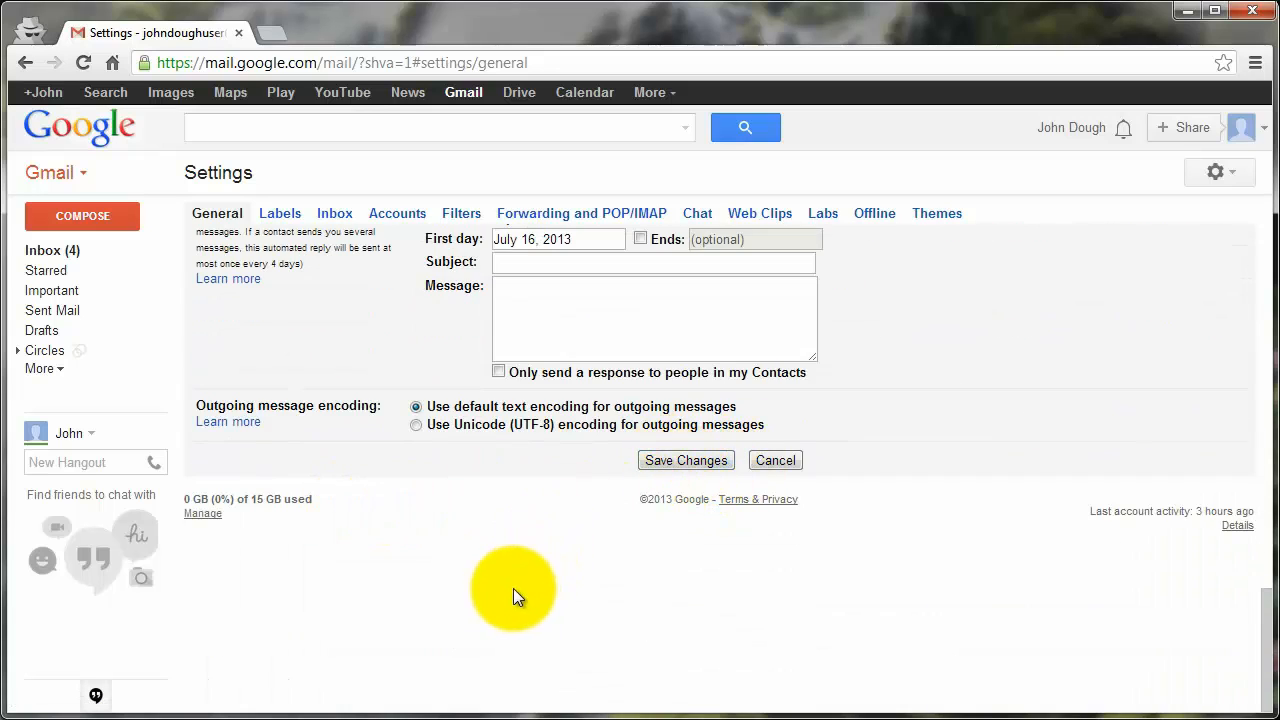
{"action": "scroll", "coordinate": [513, 588], "scroll_direction": "up", "scroll_amount": 5}
{"action": "scroll", "coordinate": [329, 422], "scroll_direction": "up", "scroll_amount": 10}
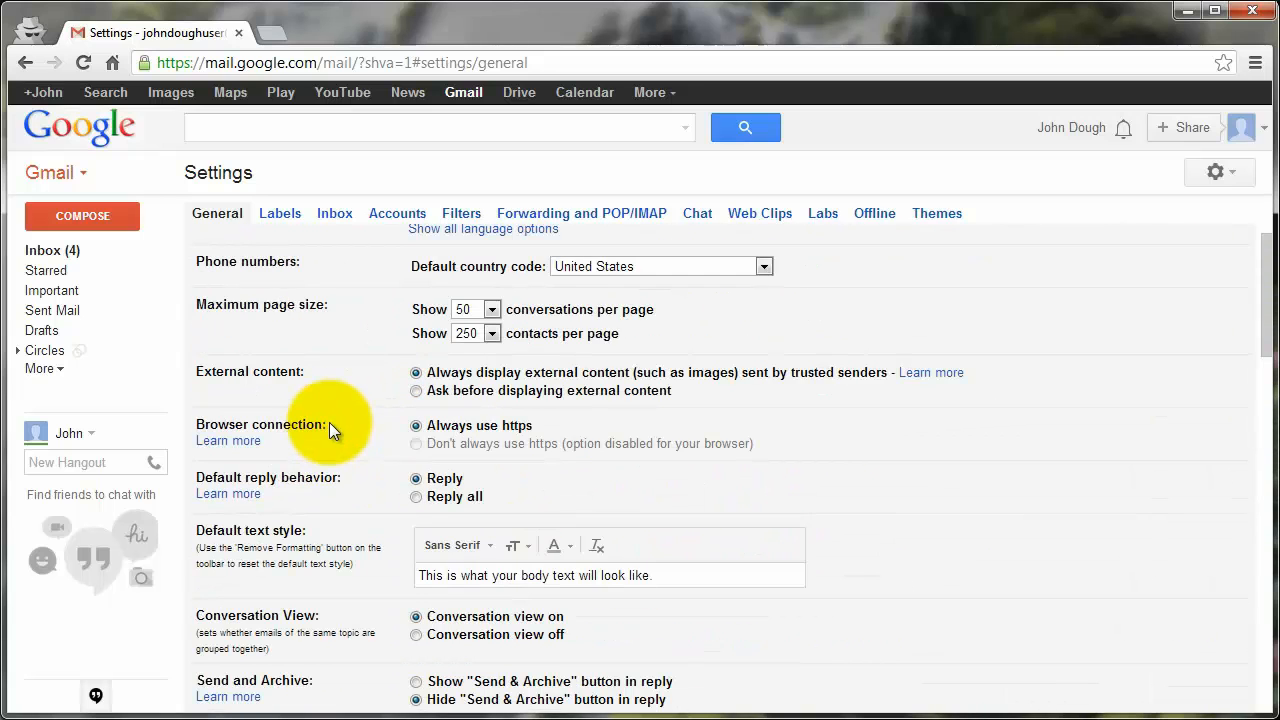
Step: Return to the Inbox and discard the unsaved auto-complete setting change
{"action": "left_click", "coordinate": [40, 252]}
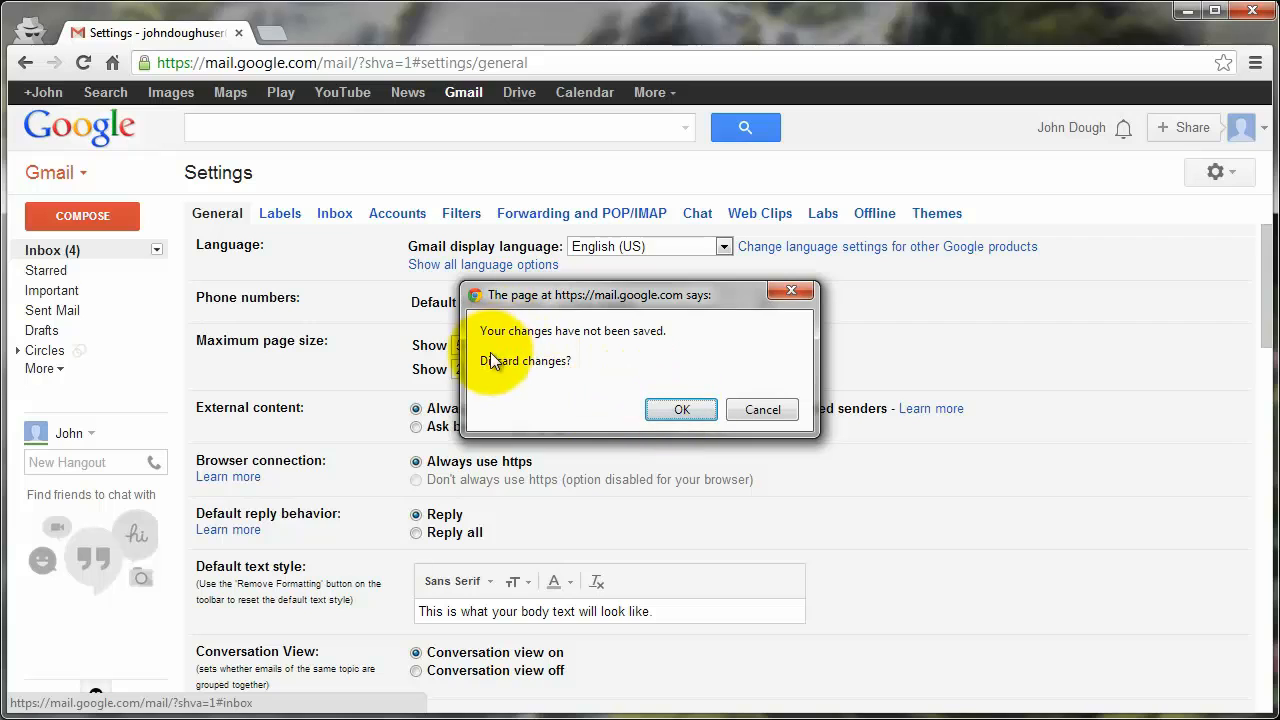
{"action": "left_click", "coordinate": [673, 410]}
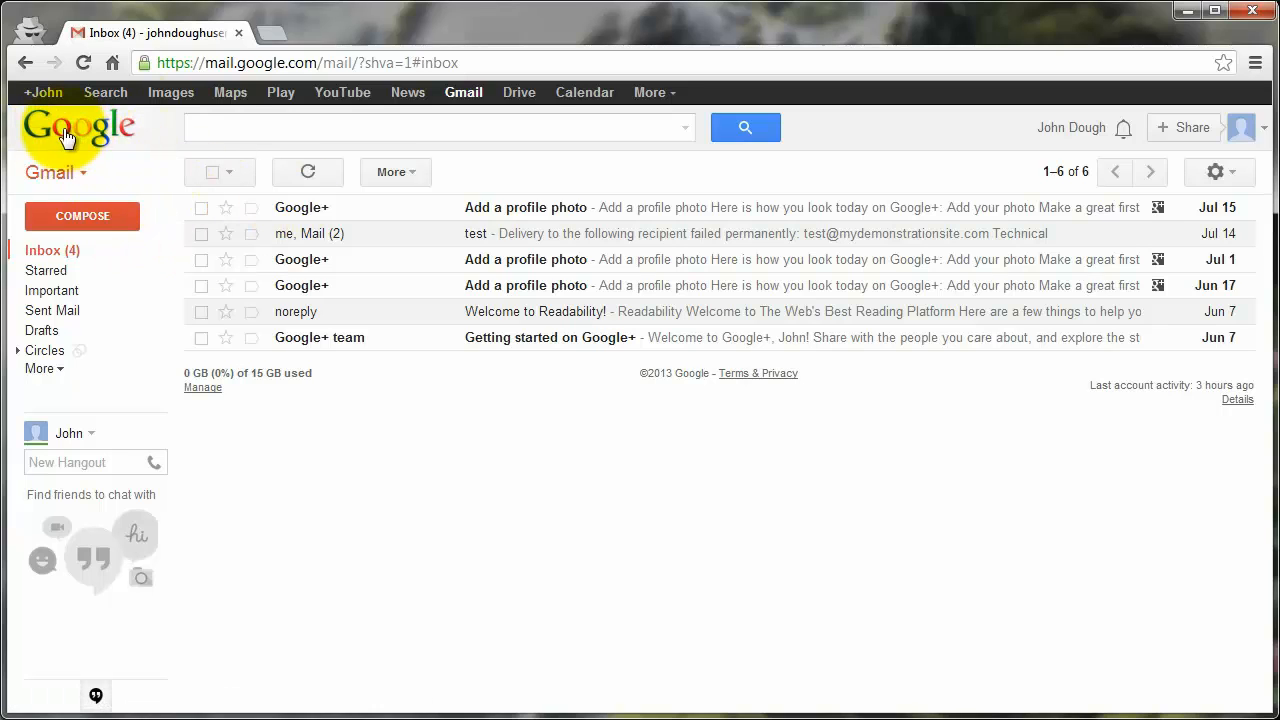
Step: Pick Contacts from the Gmail app menu and begin a NEW CONTACT
{"action": "left_click", "coordinate": [83, 180]}
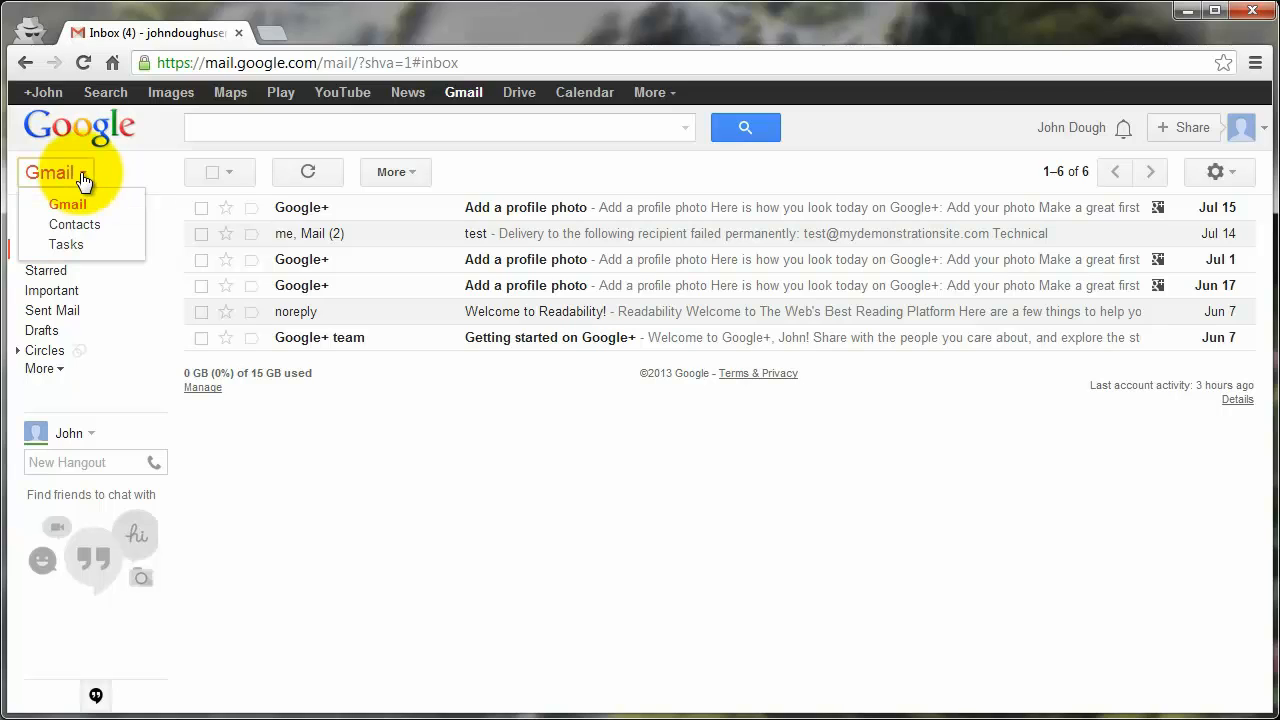
{"action": "left_click", "coordinate": [66, 226]}
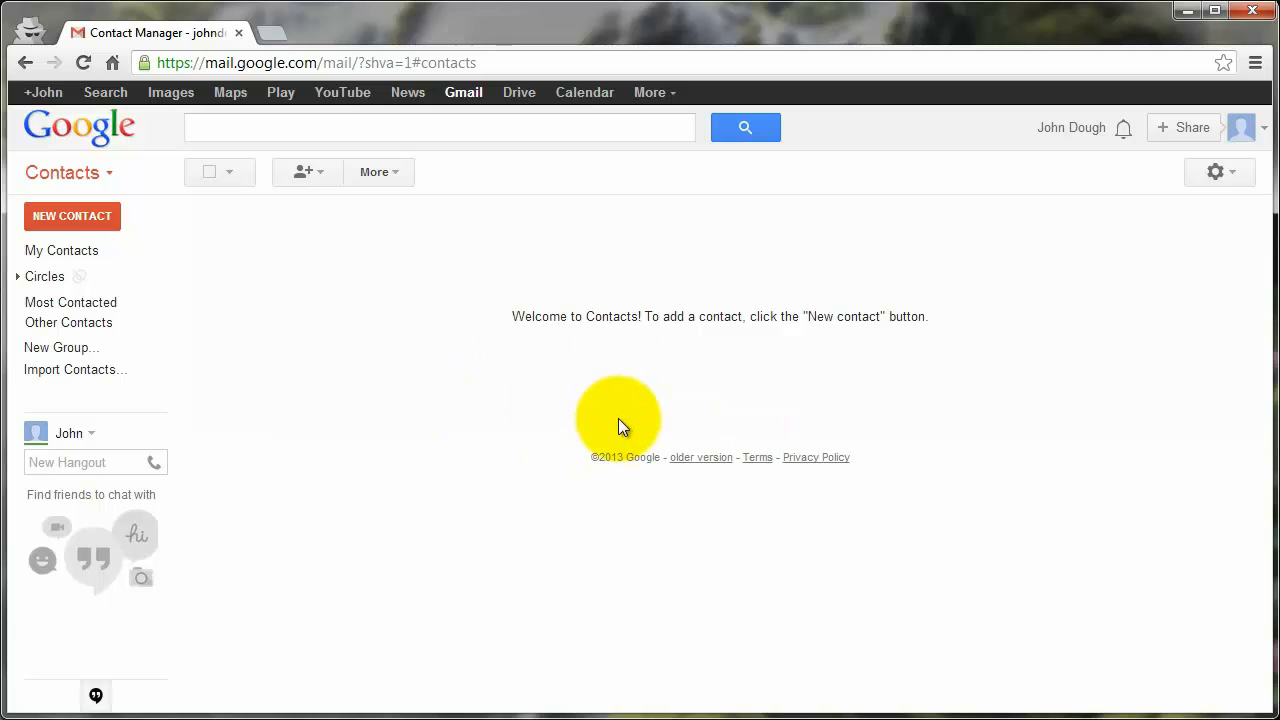
{"action": "left_click", "coordinate": [42, 216]}
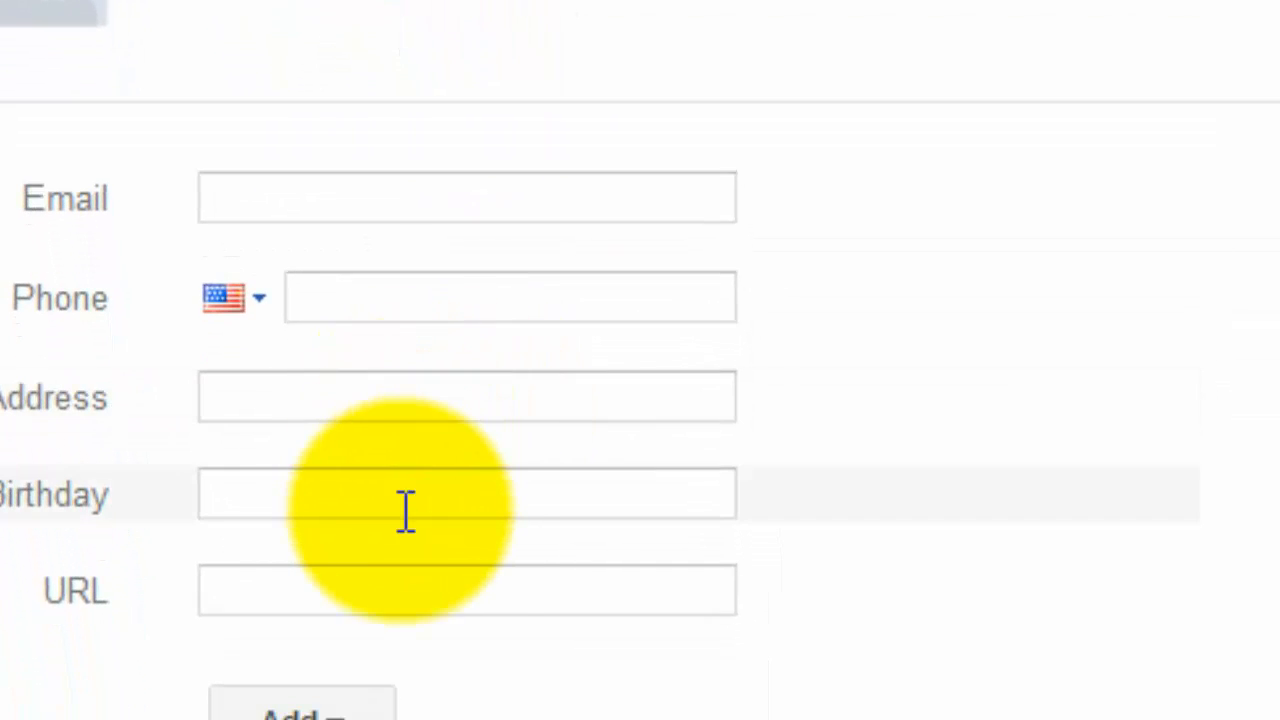
Step: Enter the contact's first and last name, adding prefix Dr. and middle initial Q
{"action": "mouse_move", "coordinate": [626, 394]}
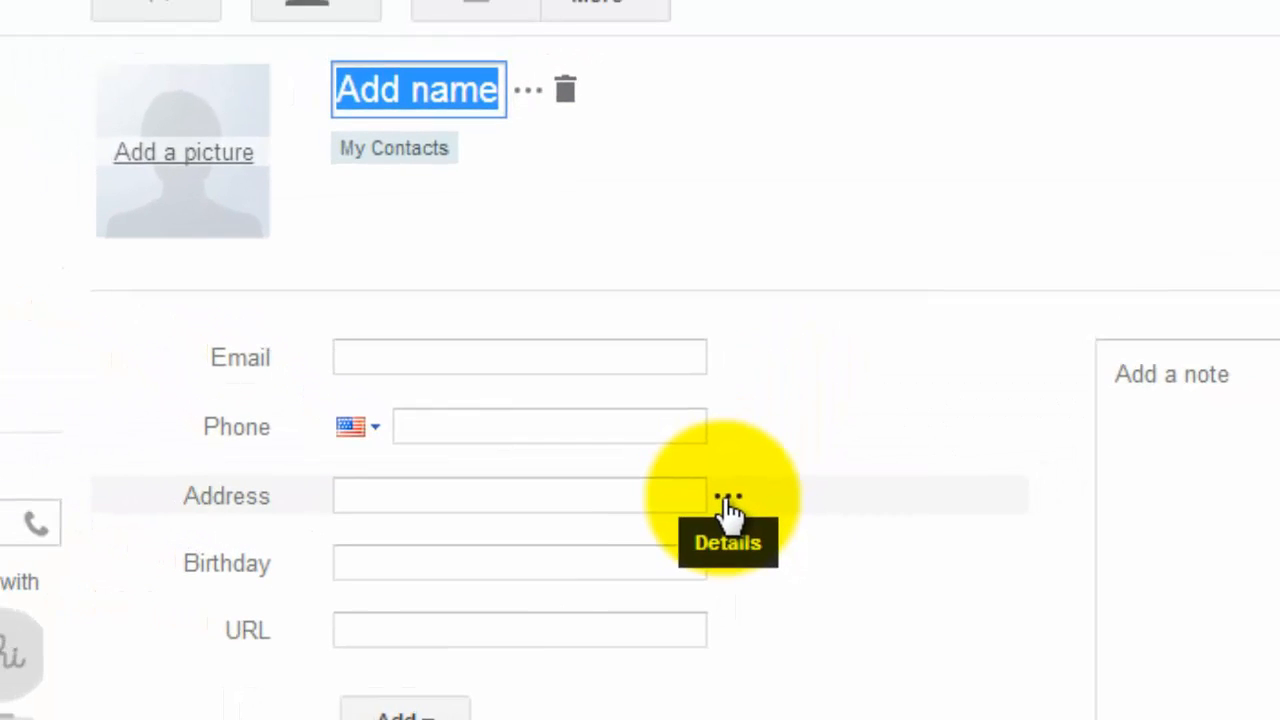
{"action": "left_click", "coordinate": [527, 90]}
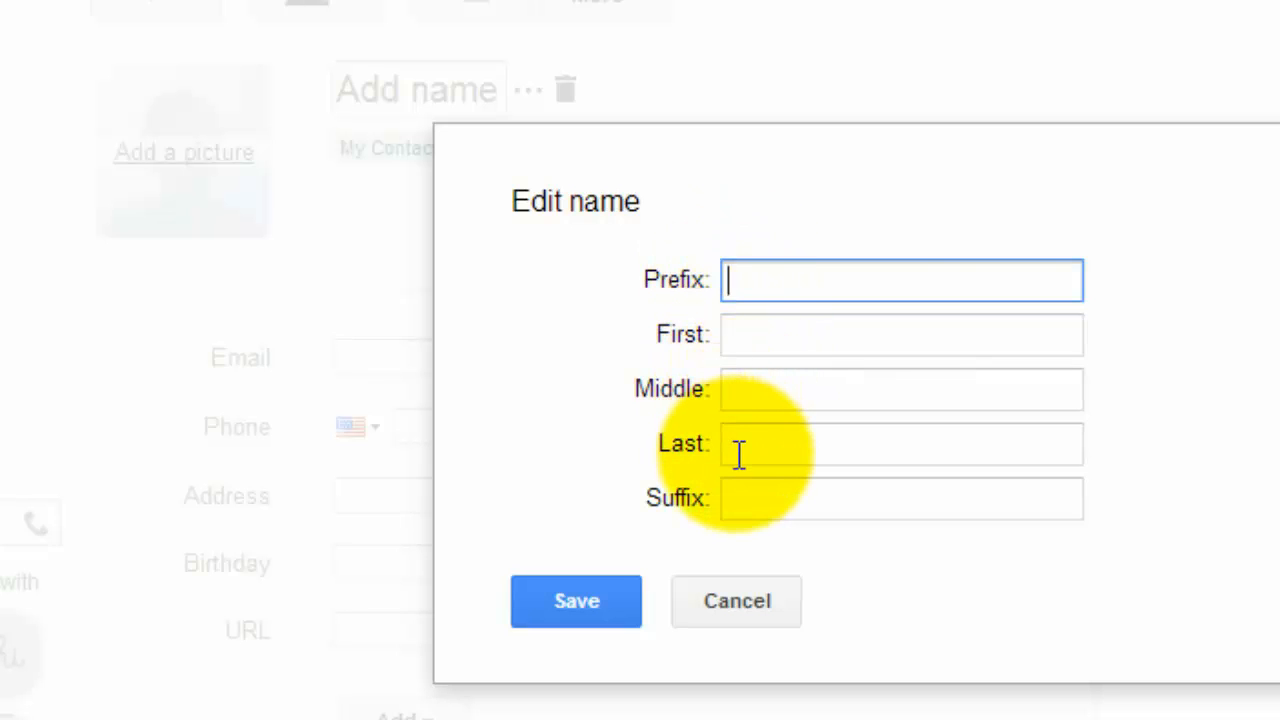
{"action": "left_click", "coordinate": [745, 607]}
{"action": "left_click", "coordinate": [360, 90]}
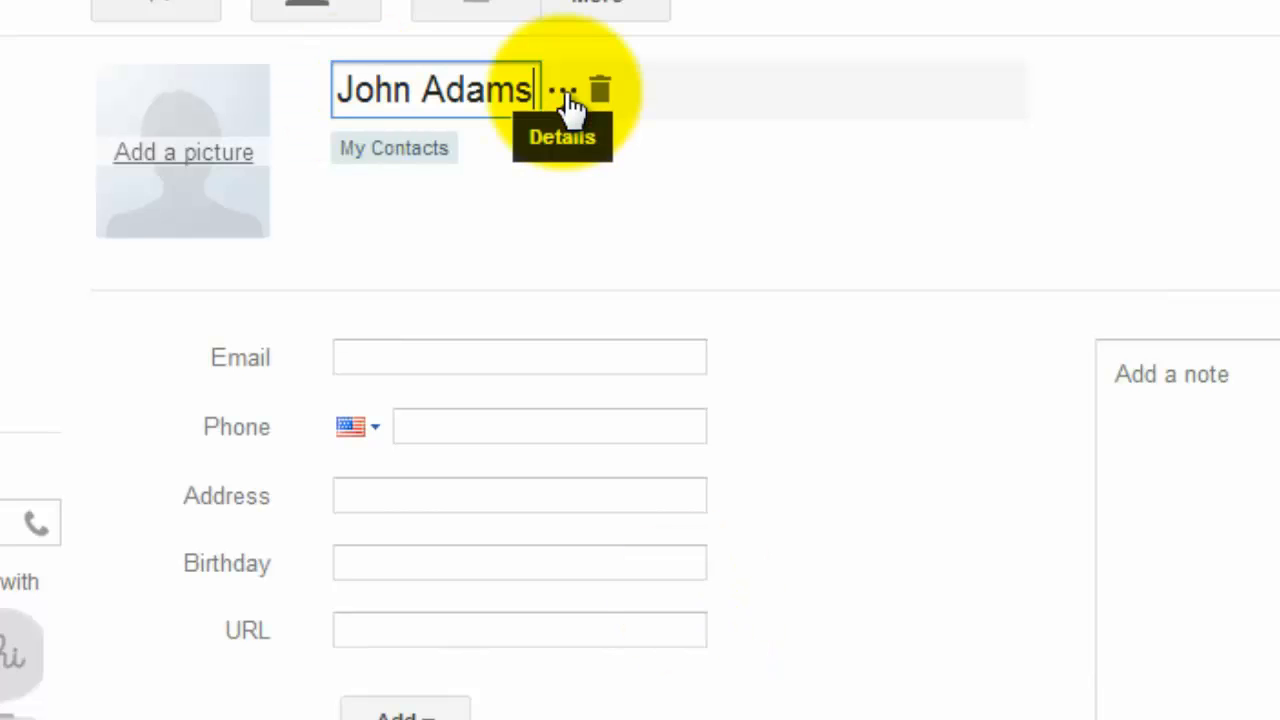
{"action": "left_click", "coordinate": [565, 98]}
{"action": "type", "text": "Dr."}
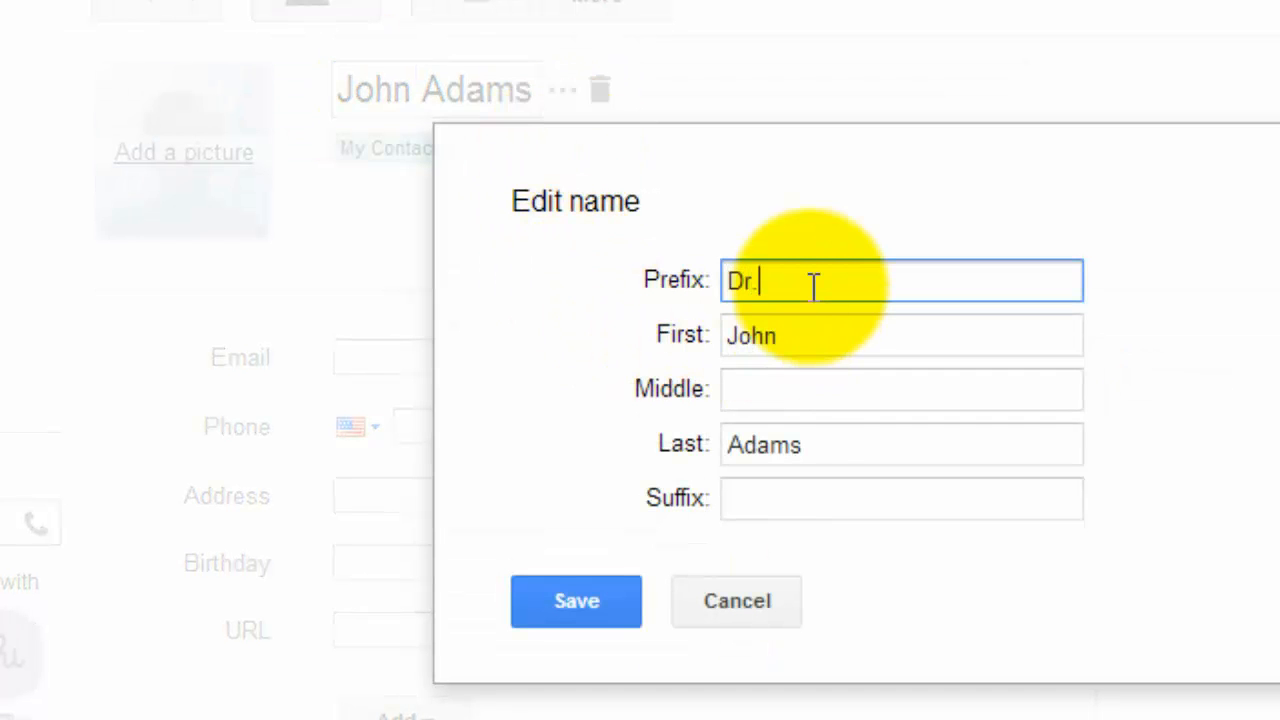
{"action": "left_click", "coordinate": [766, 389]}
{"action": "type", "text": "Q"}
{"action": "left_click", "coordinate": [551, 600]}
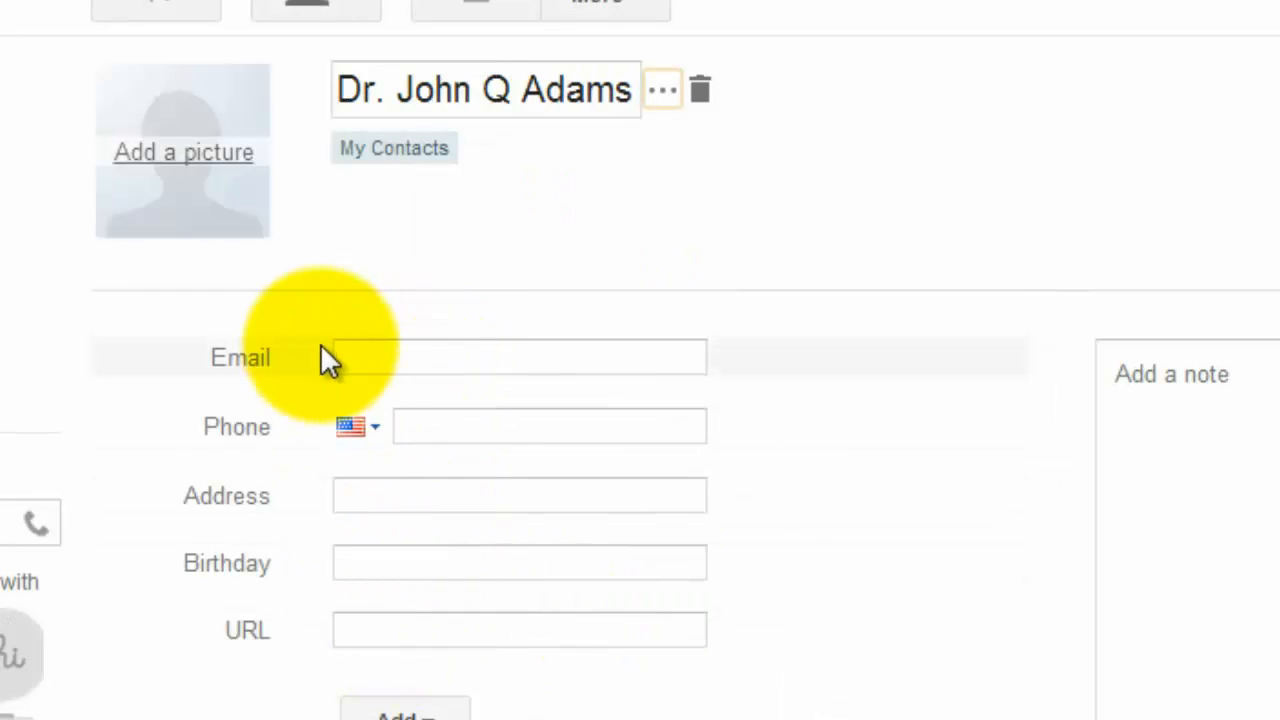
{"action": "left_click", "coordinate": [357, 353]}
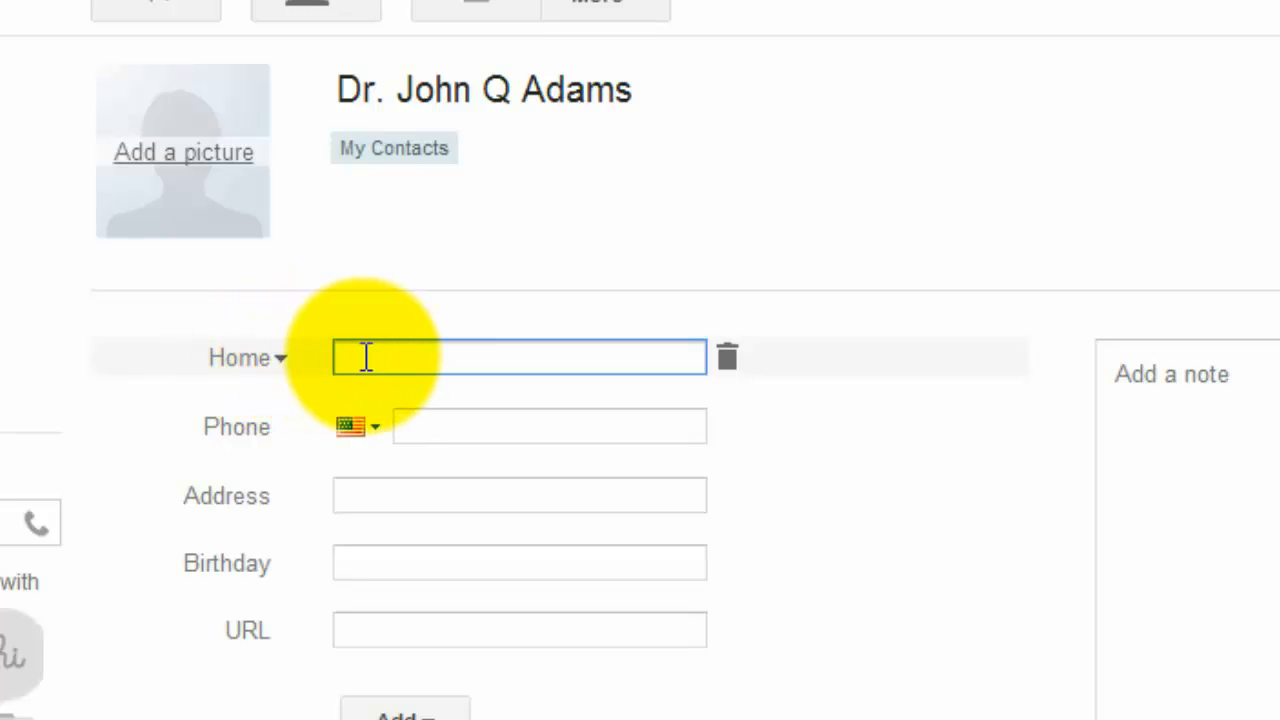
Step: Enter the contact's email address under the Home label and commit it
{"action": "left_click", "coordinate": [272, 368]}
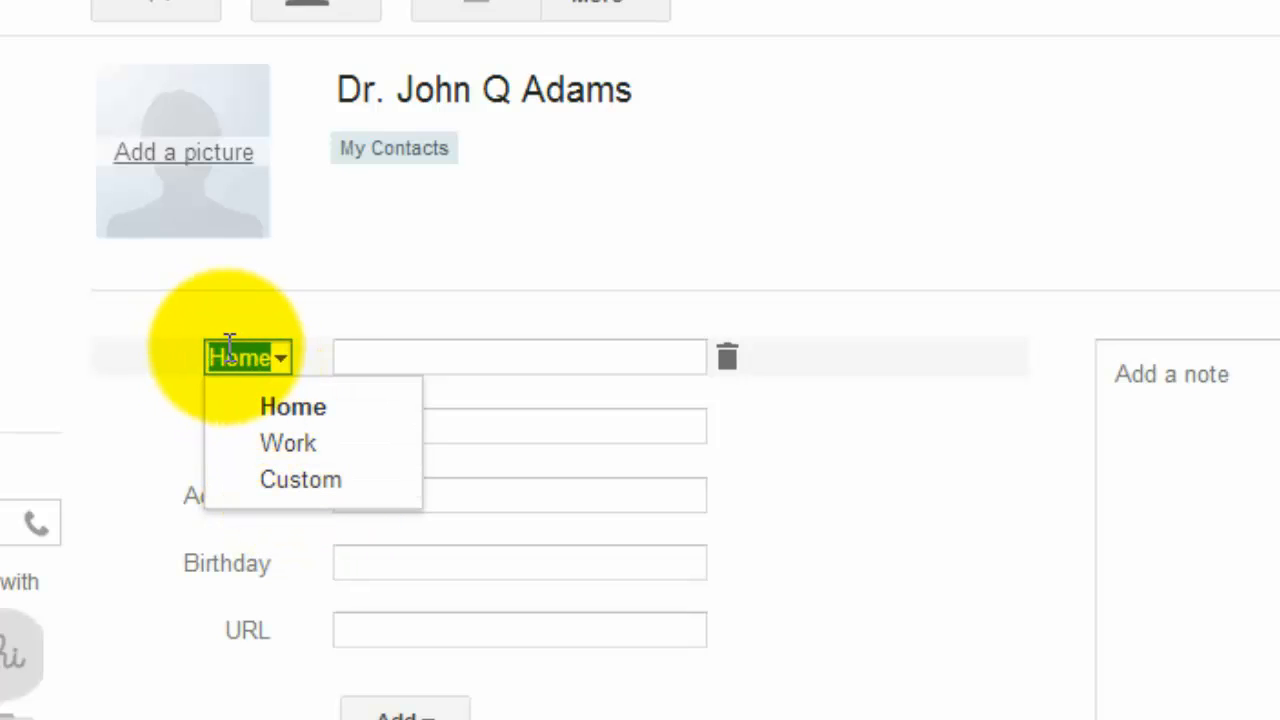
{"action": "left_click", "coordinate": [395, 360]}
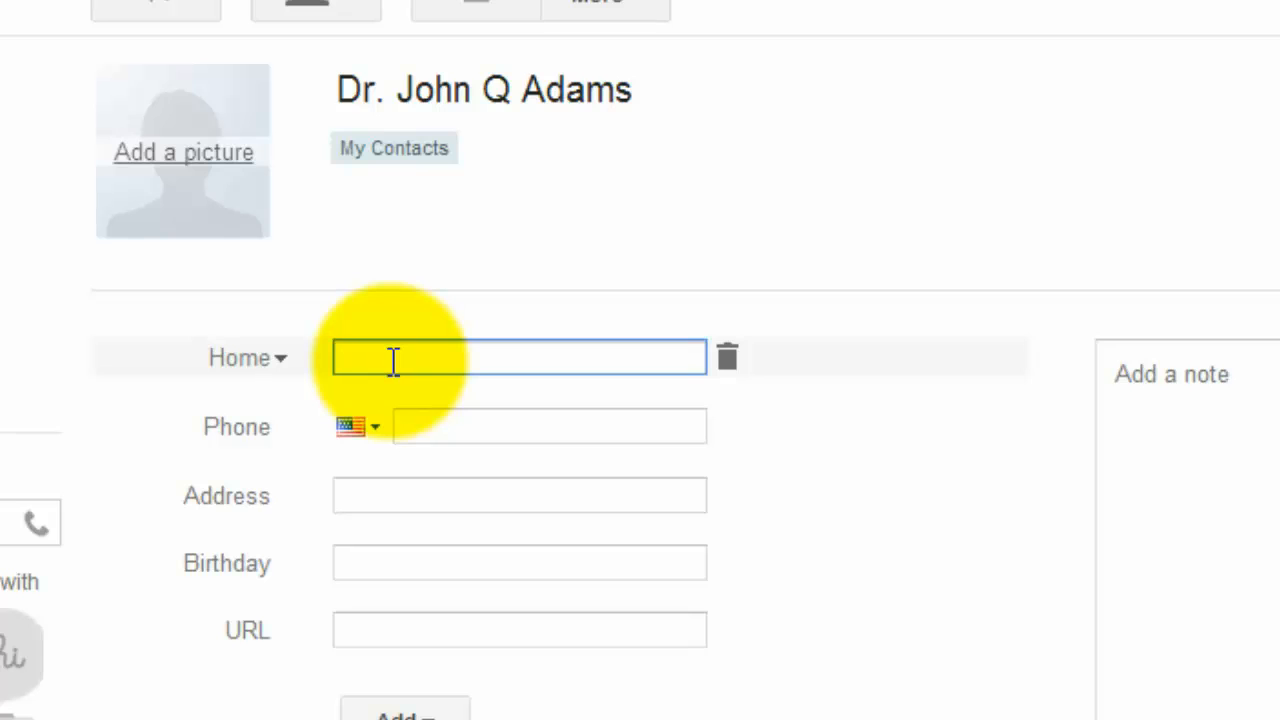
{"action": "type", "text": "test@example.com"}
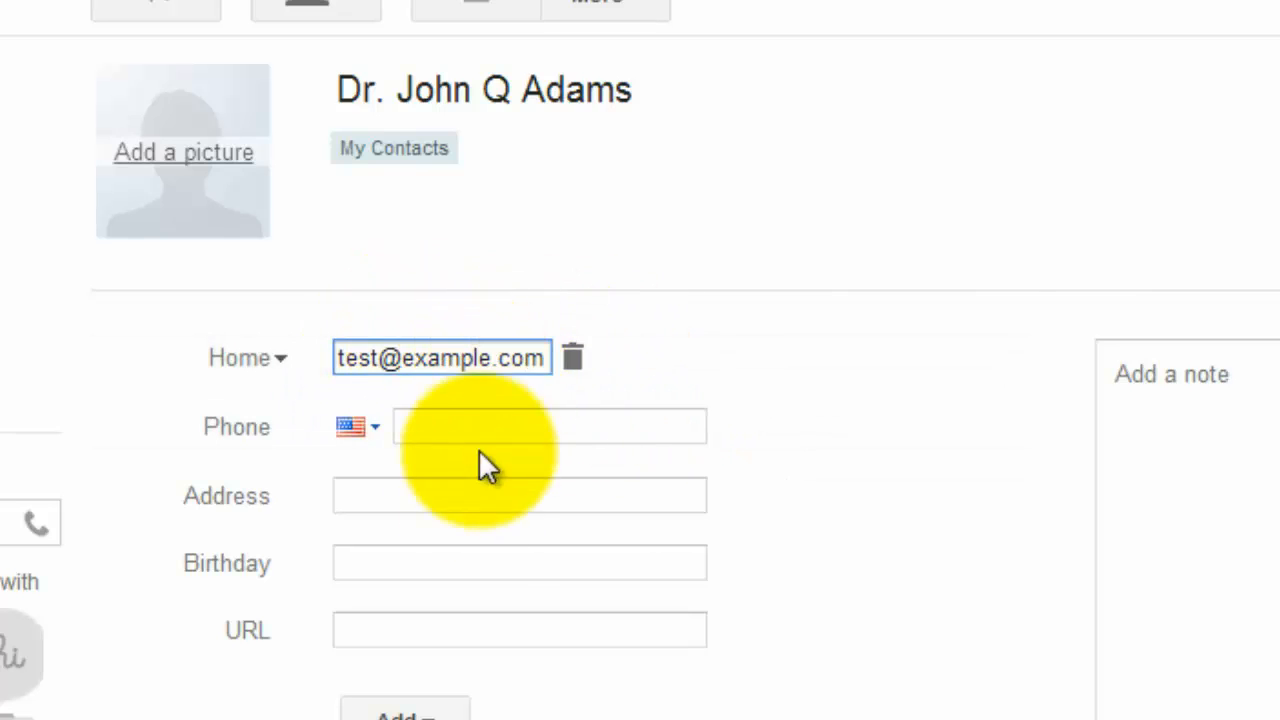
{"action": "left_click", "coordinate": [722, 378]}
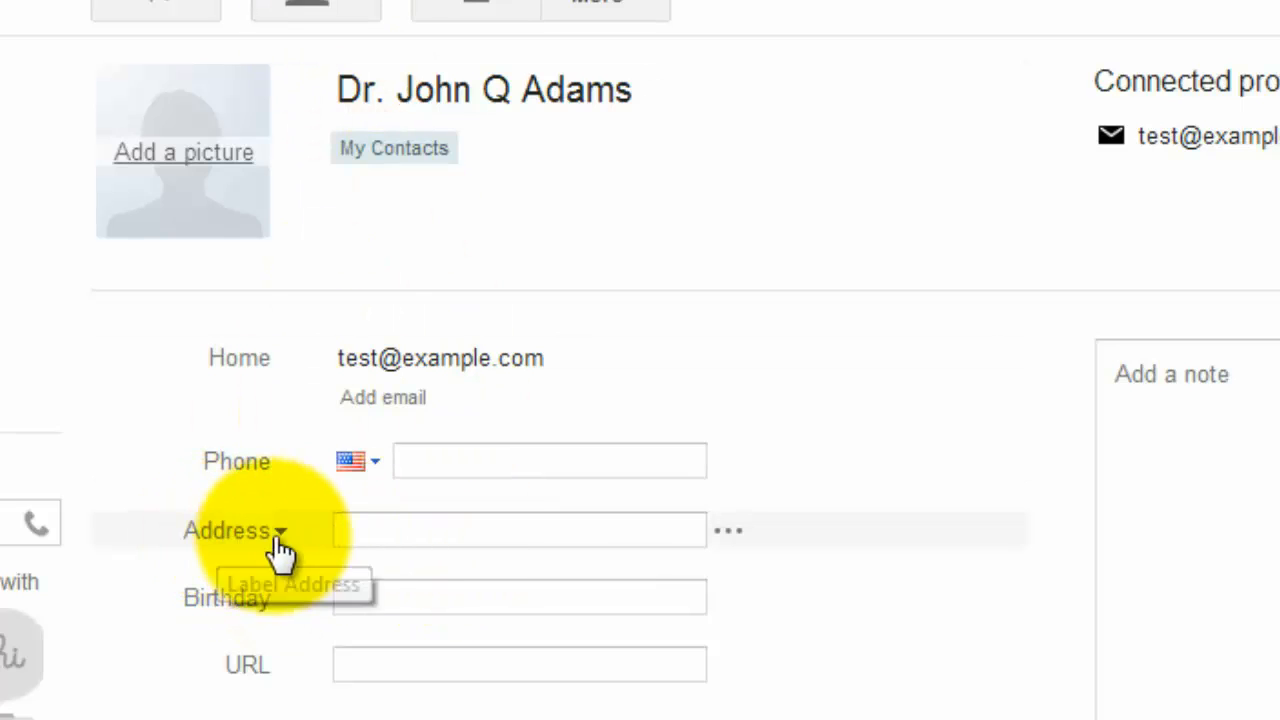
Step: Save the address editor, then click into the Add a note box so the contact saves
{"action": "left_click", "coordinate": [731, 535]}
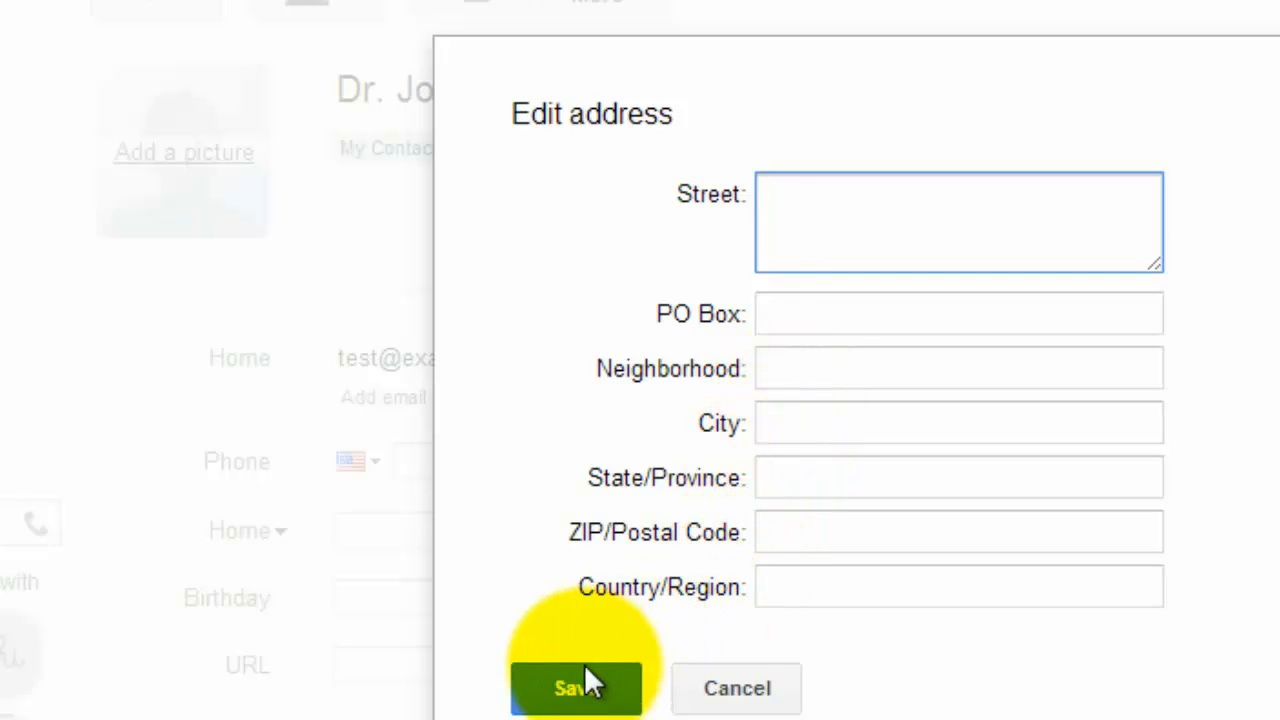
{"action": "left_click", "coordinate": [630, 690]}
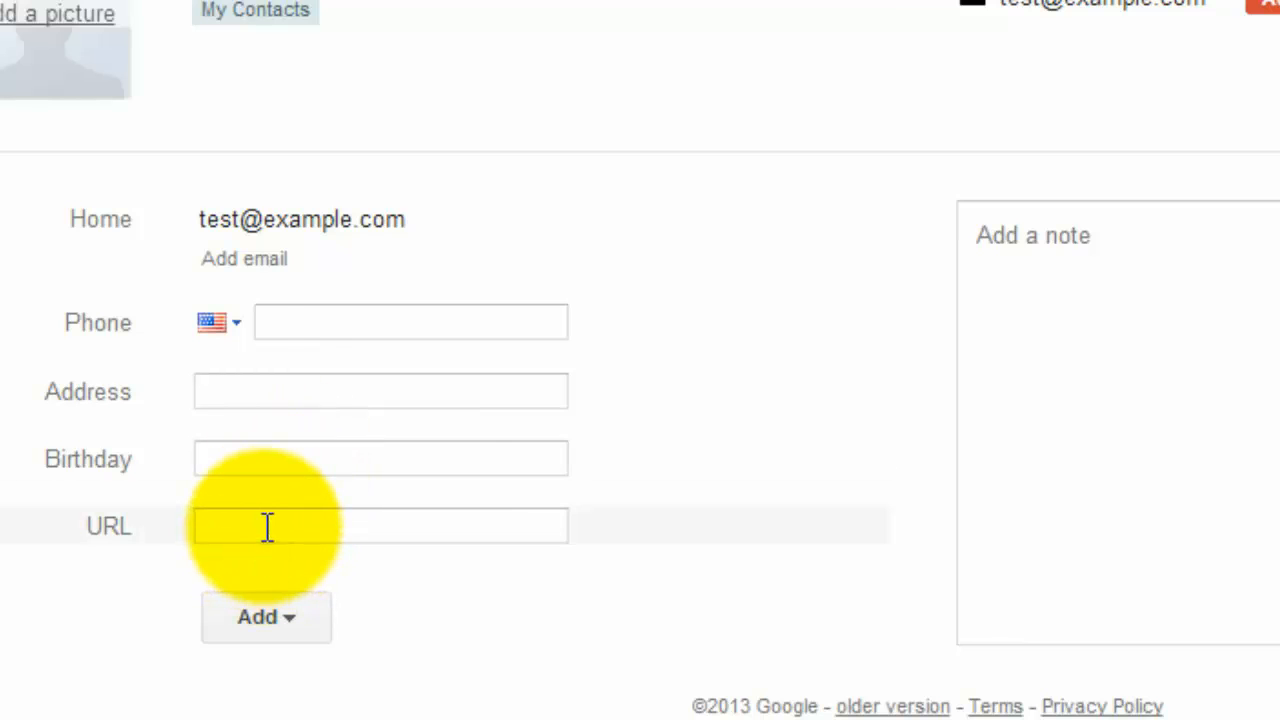
{"action": "left_click", "coordinate": [269, 620]}
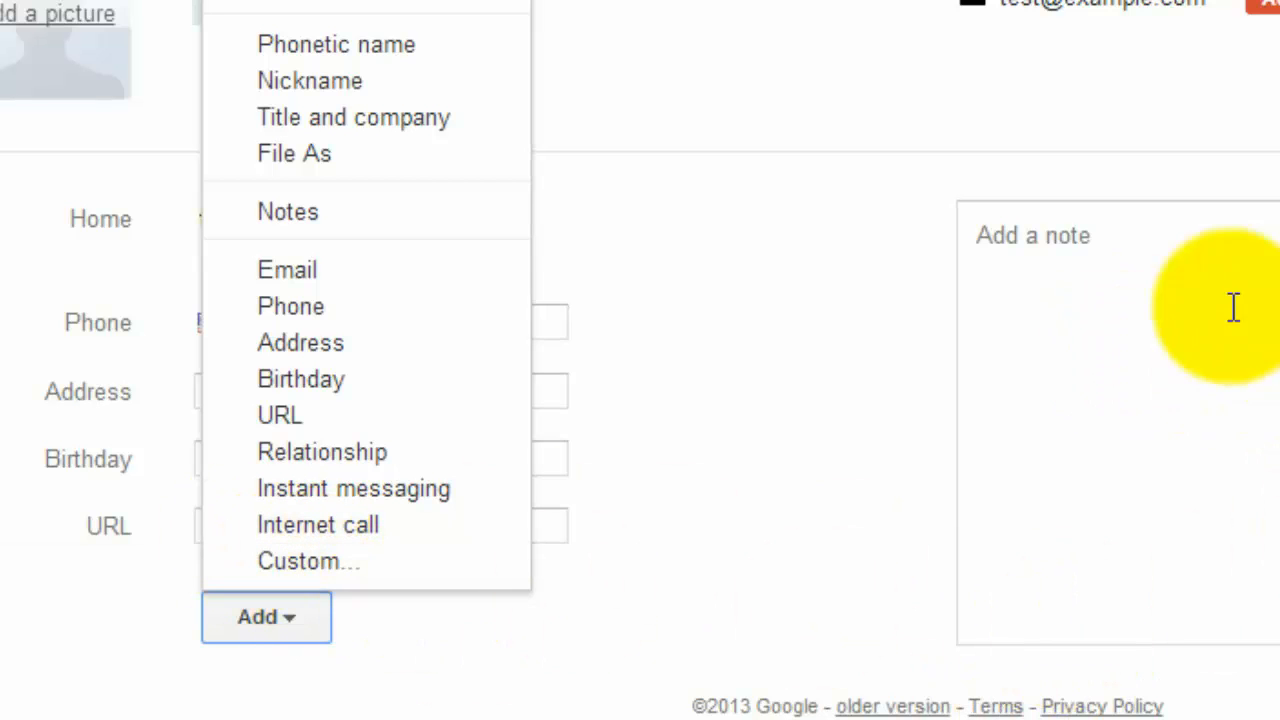
{"action": "left_click", "coordinate": [1175, 357]}
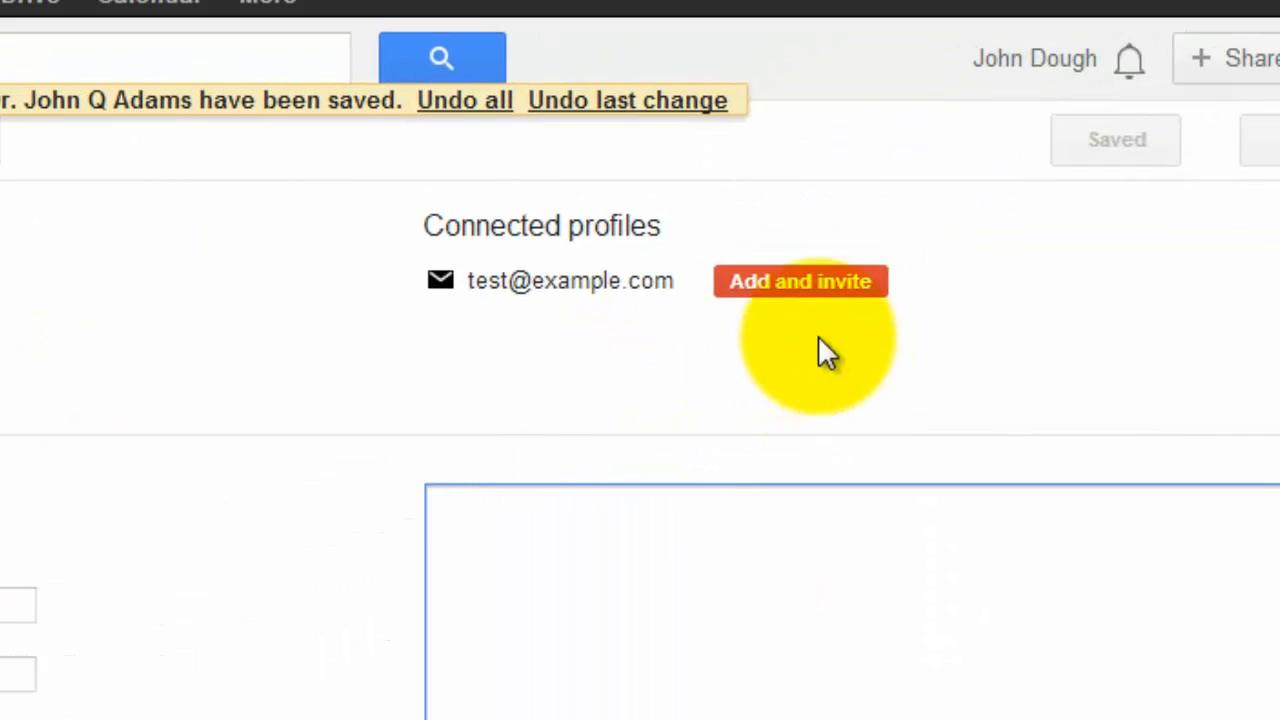
{"action": "left_click", "coordinate": [789, 292]}
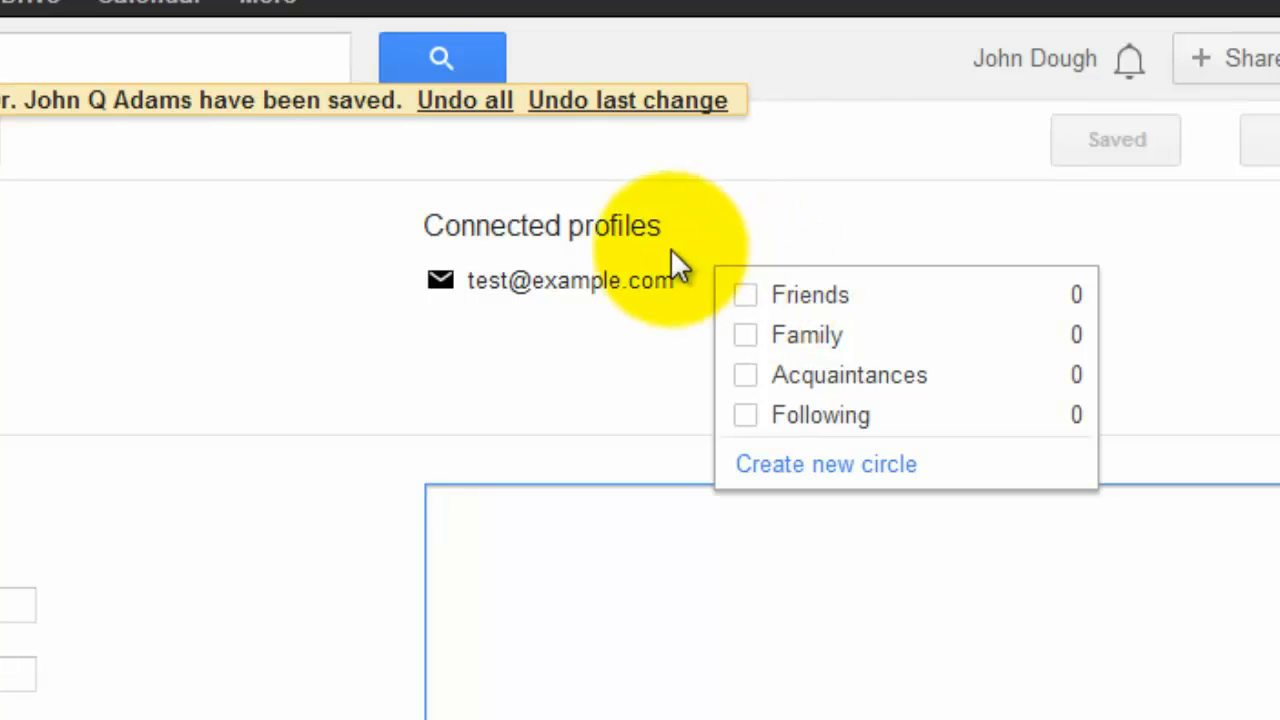
{"action": "left_click", "coordinate": [504, 196]}
{"action": "mouse_move", "coordinate": [771, 292]}
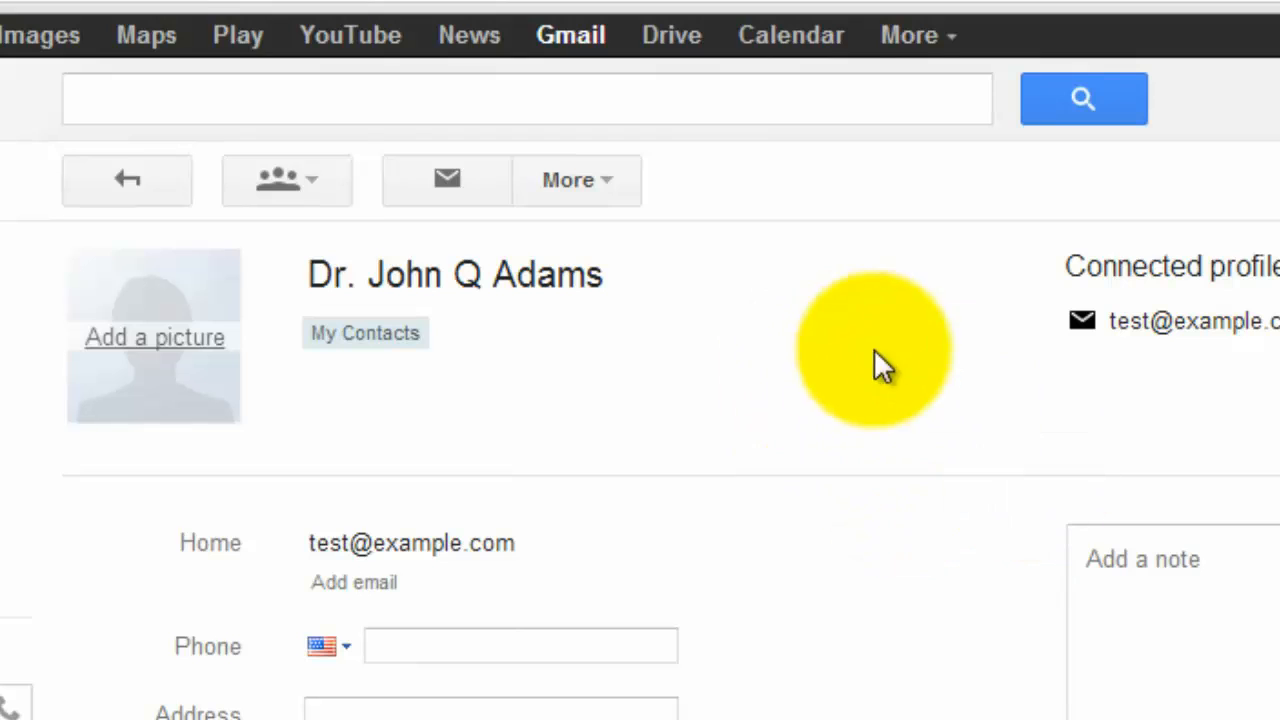
Step: Create a new group 'Dr Group' from the Groups dropdown with this contact in it
{"action": "left_click", "coordinate": [304, 179]}
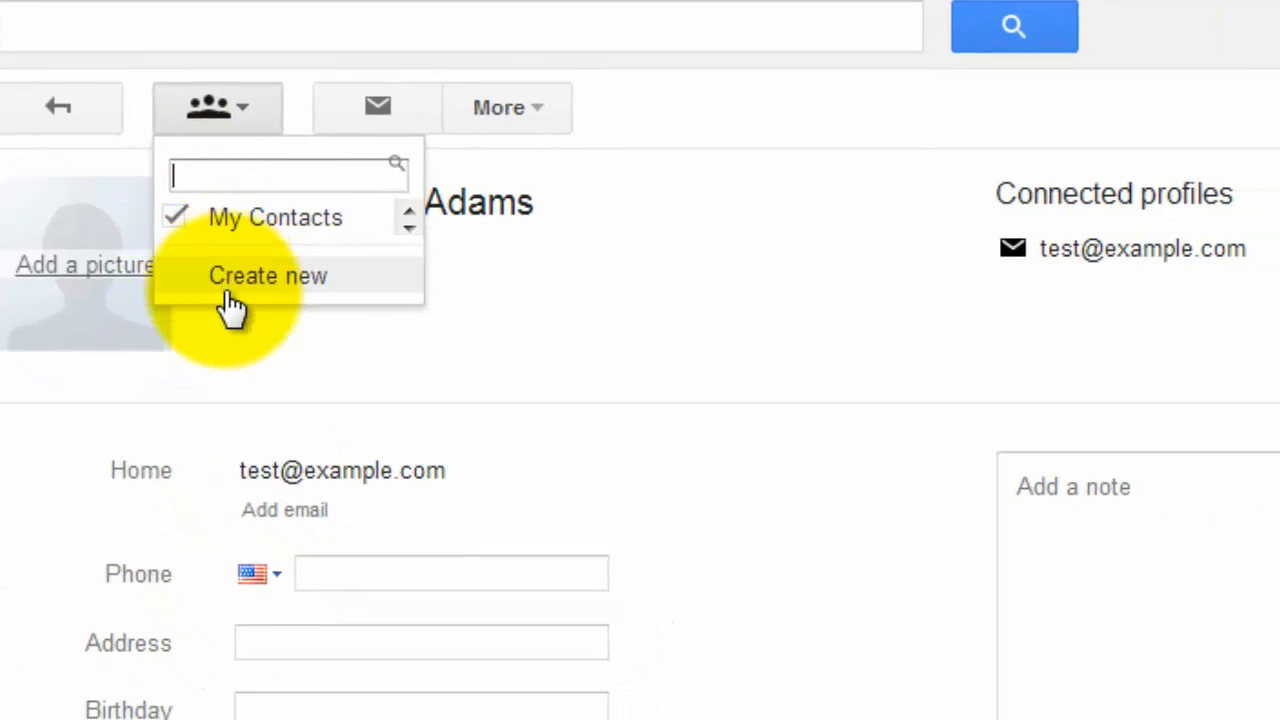
{"action": "left_click", "coordinate": [229, 293]}
{"action": "type", "text": "Dr "}
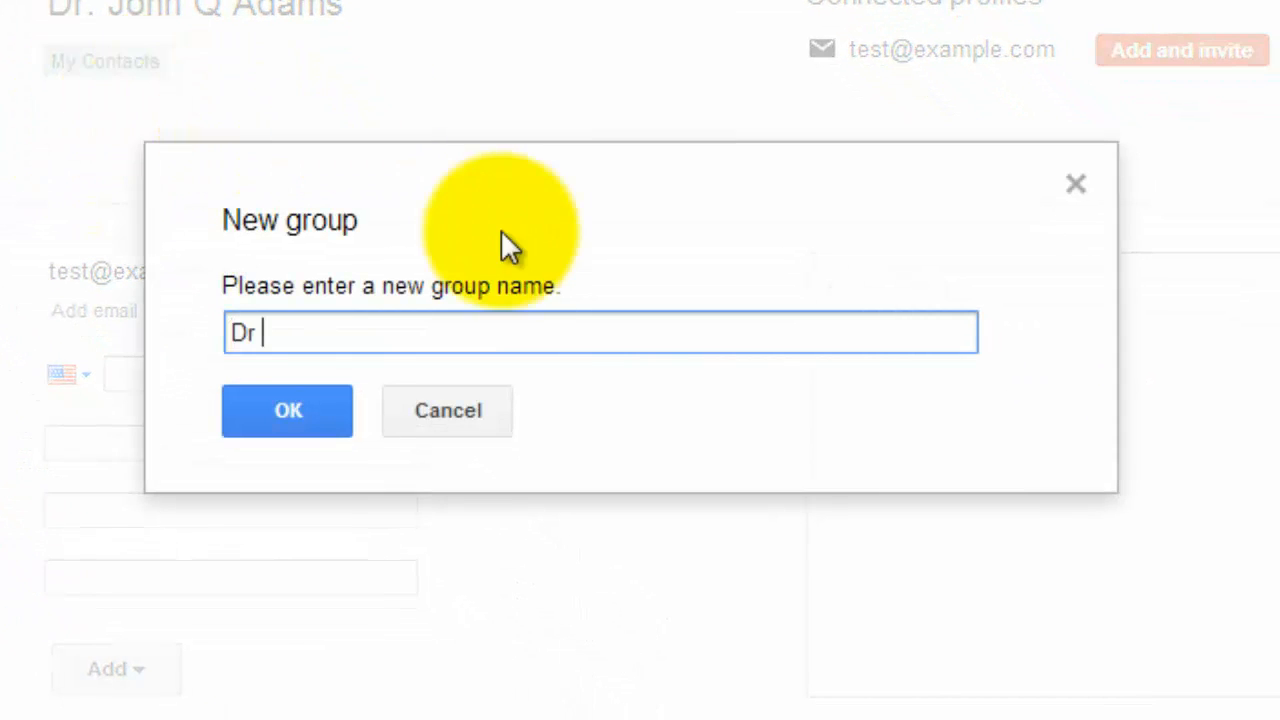
{"action": "type", "text": "Group"}
{"action": "left_click", "coordinate": [280, 404]}
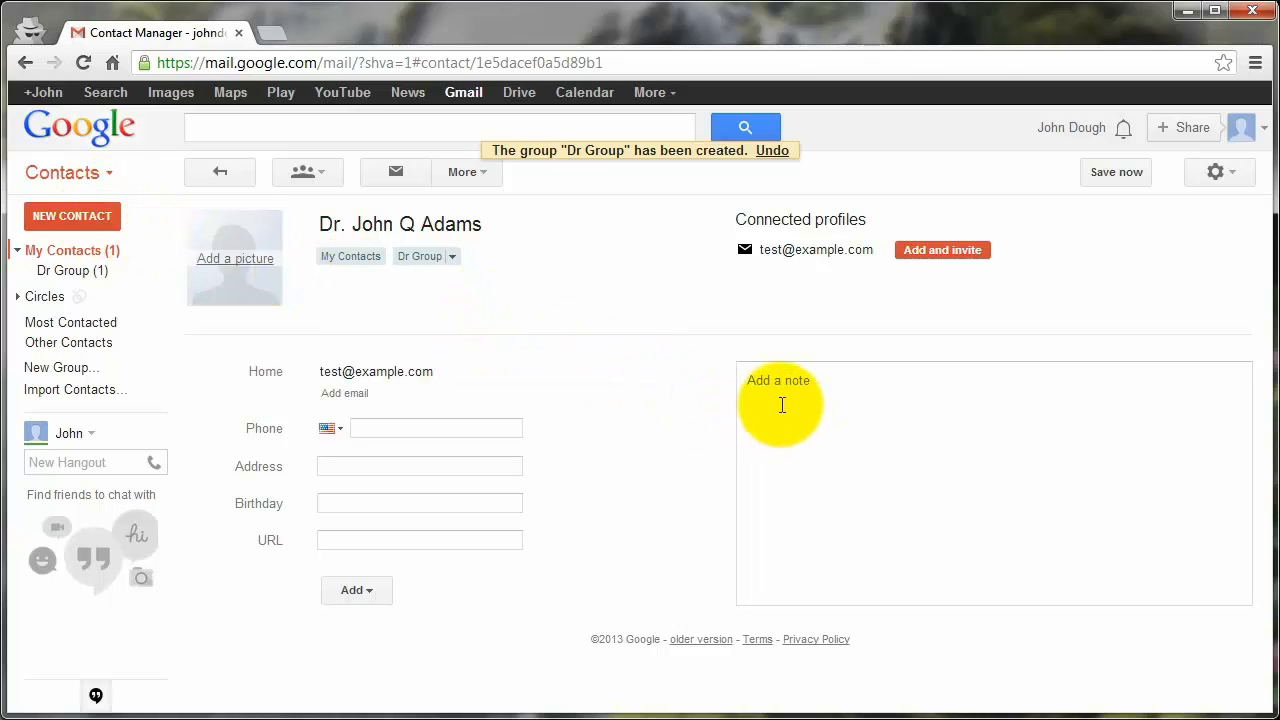
{"action": "left_click", "coordinate": [48, 128]}
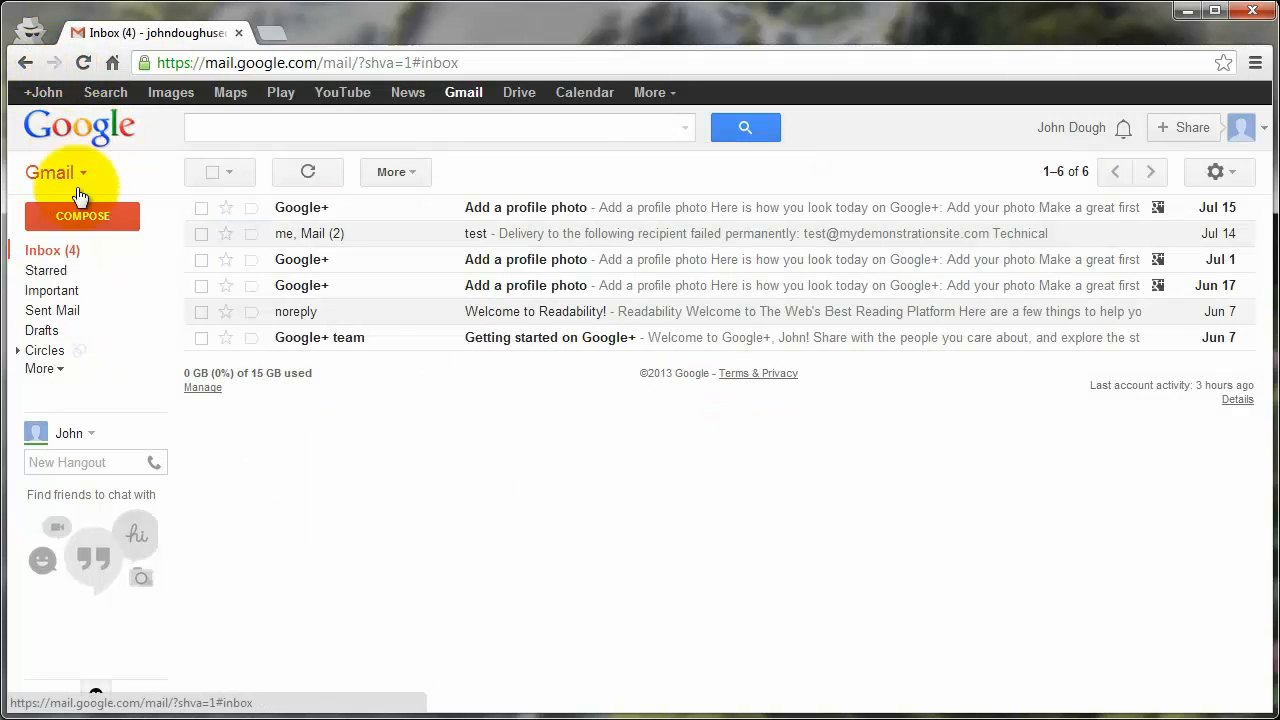
{"action": "left_click", "coordinate": [80, 214]}
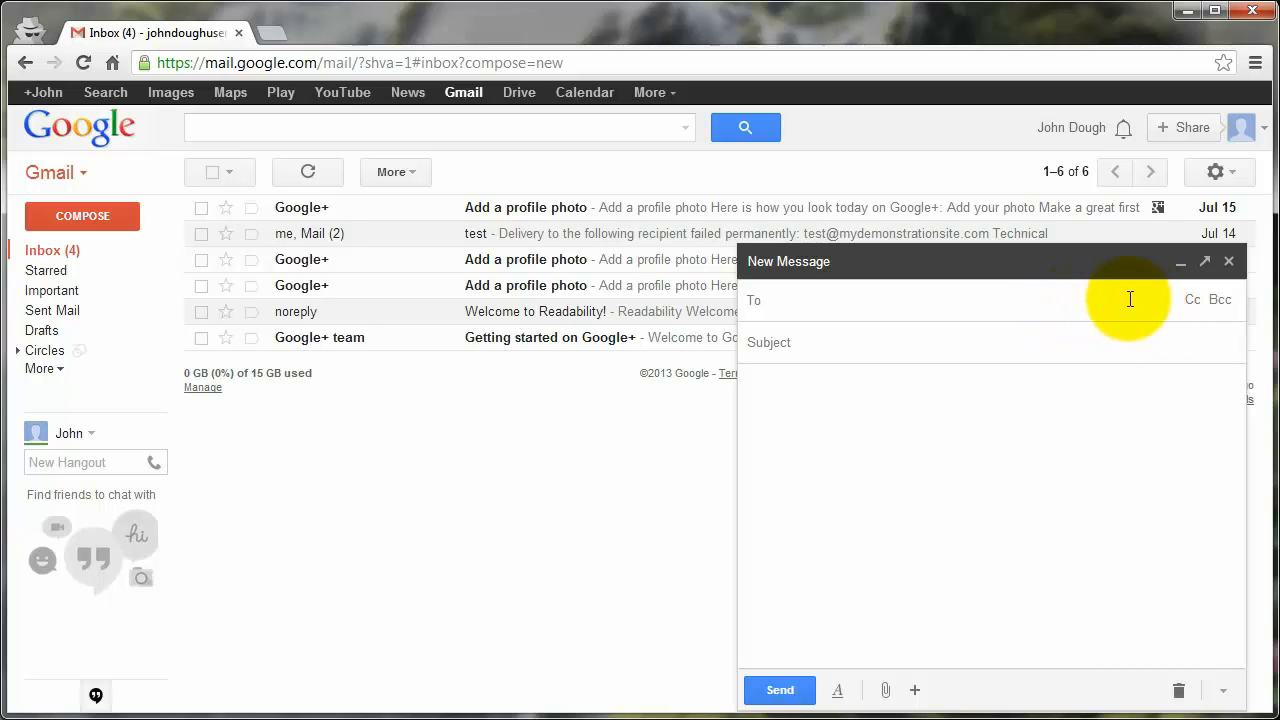
{"action": "left_click", "coordinate": [1229, 261]}
{"action": "left_click", "coordinate": [55, 172]}
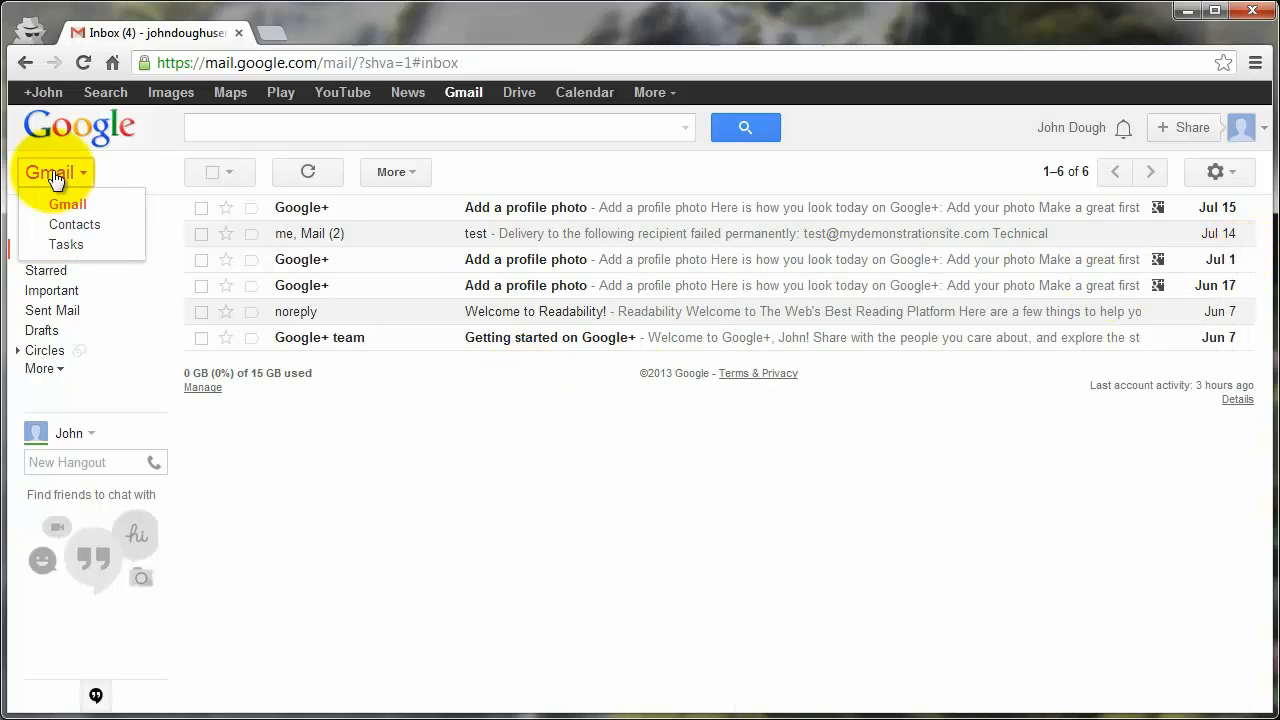
{"action": "left_click", "coordinate": [84, 226]}
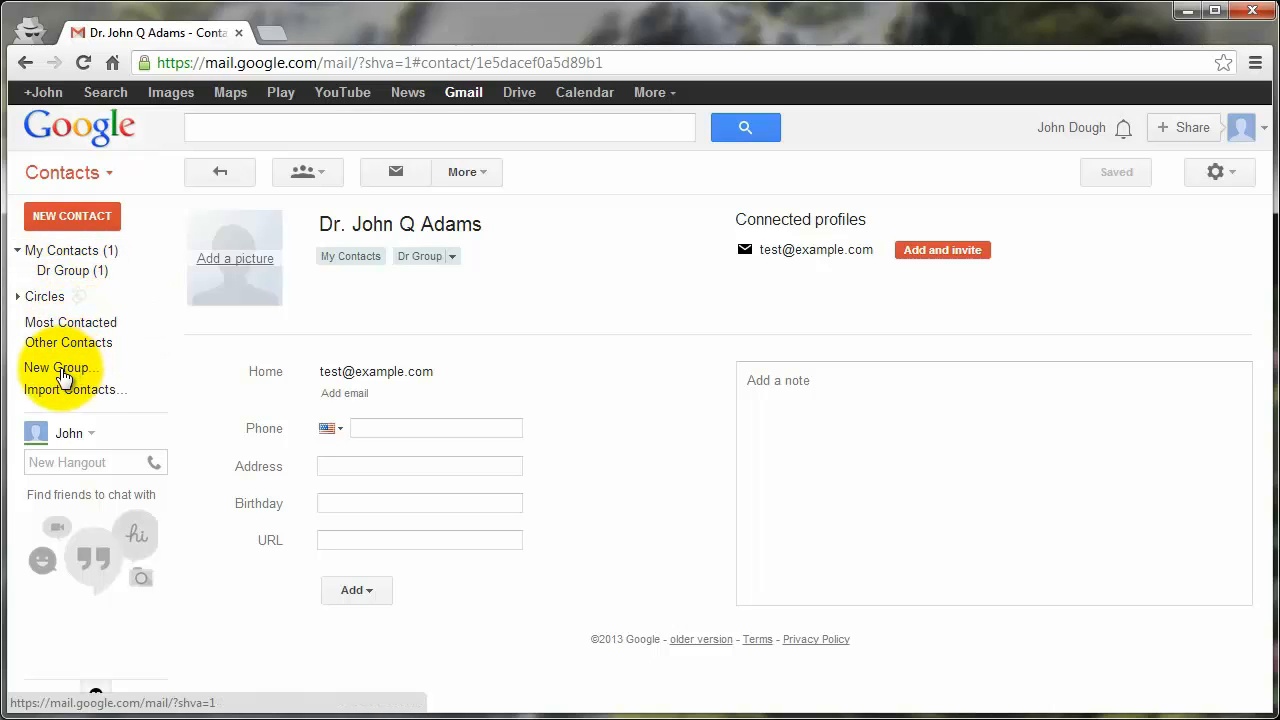
{"action": "left_click", "coordinate": [67, 132]}
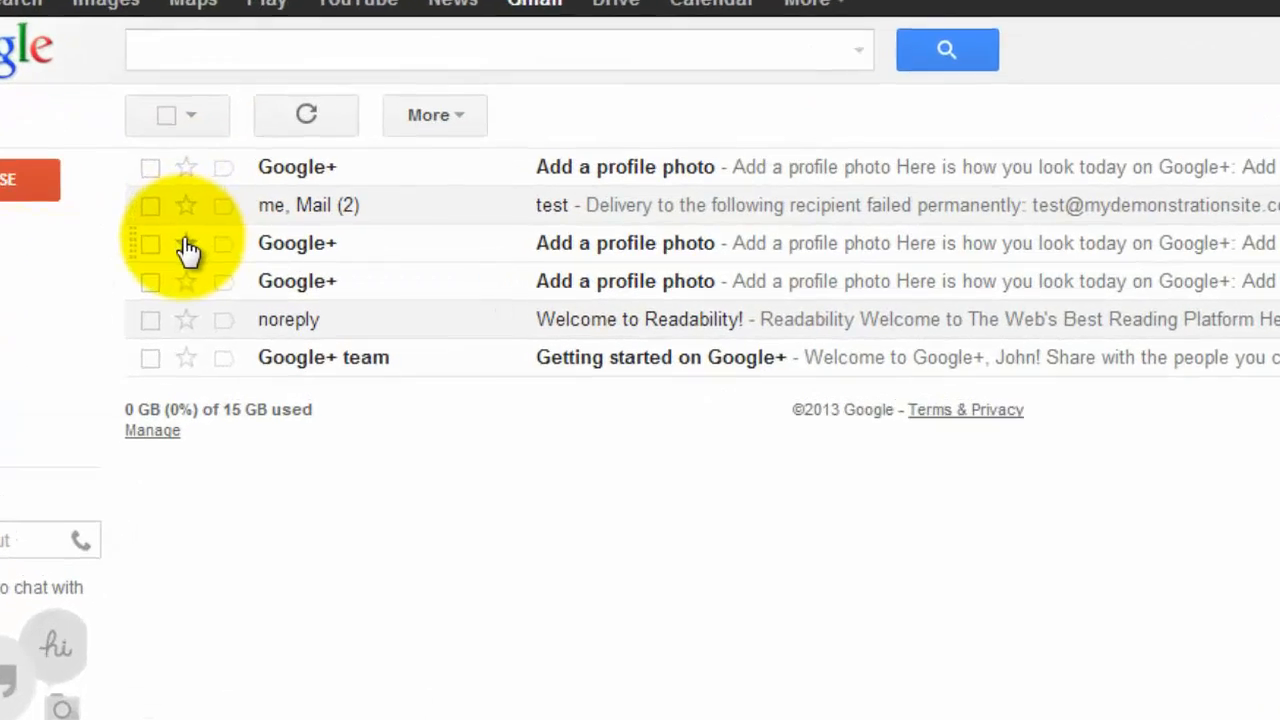
{"action": "mouse_move", "coordinate": [285, 261]}
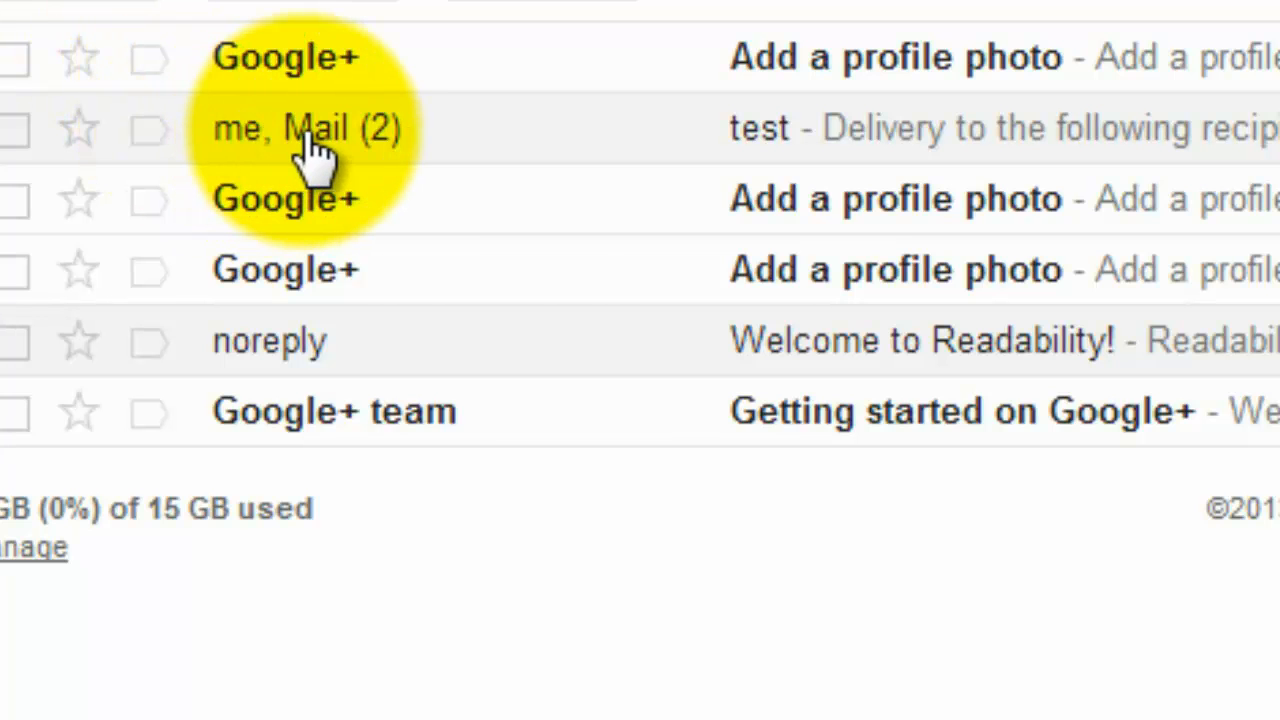
{"action": "mouse_move", "coordinate": [310, 150]}
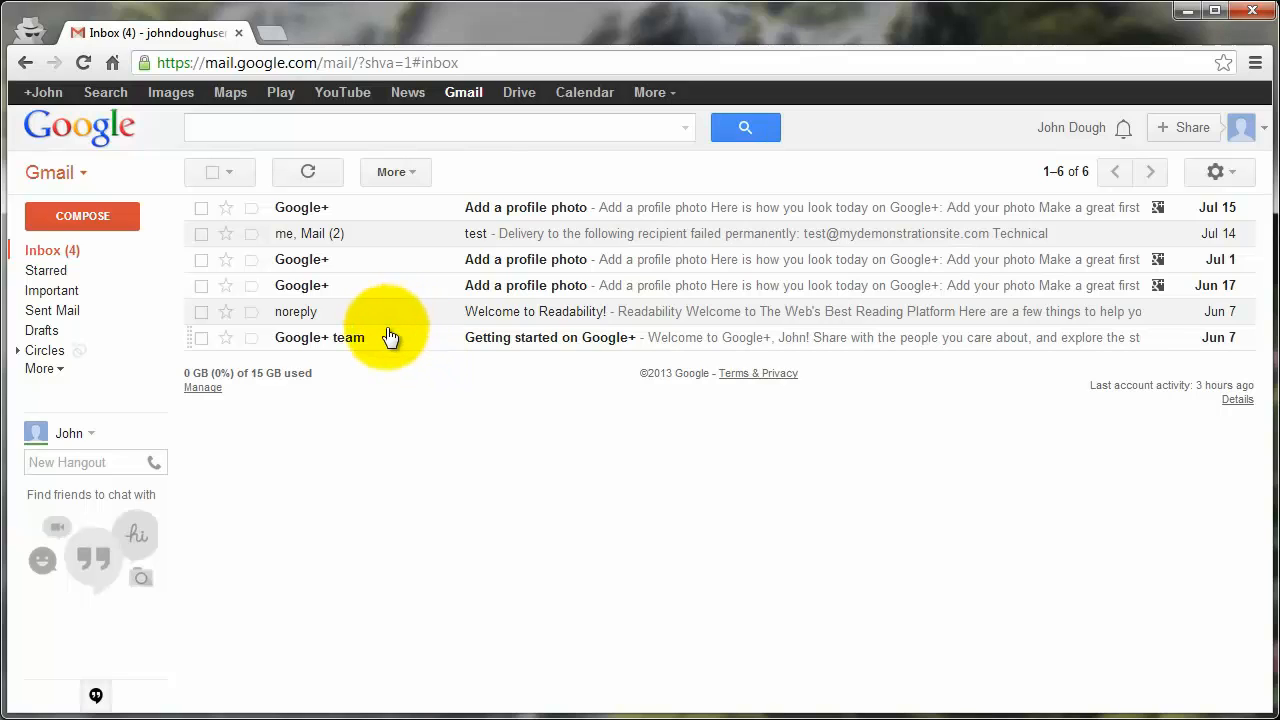
Step: Open the 'Getting started on Google+' email and add its Google+ team sender to Contacts
{"action": "left_click", "coordinate": [388, 343]}
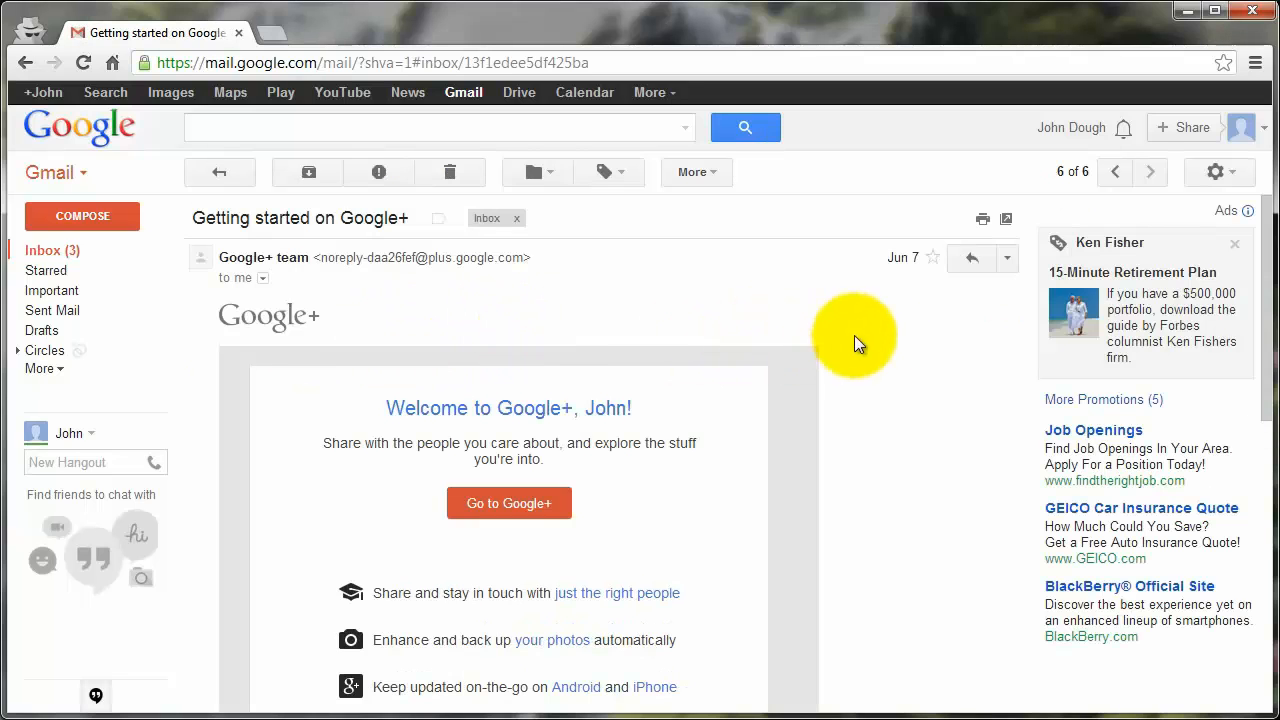
{"action": "left_click", "coordinate": [1007, 260]}
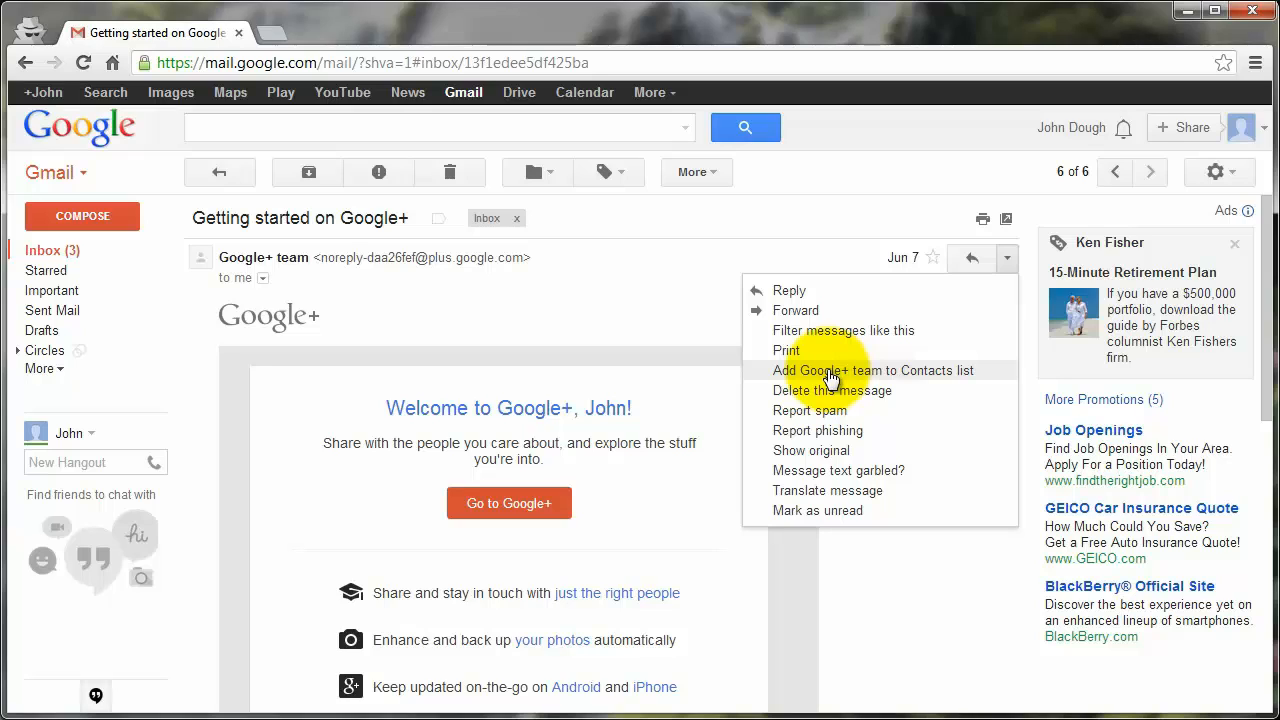
{"action": "left_click", "coordinate": [928, 371]}
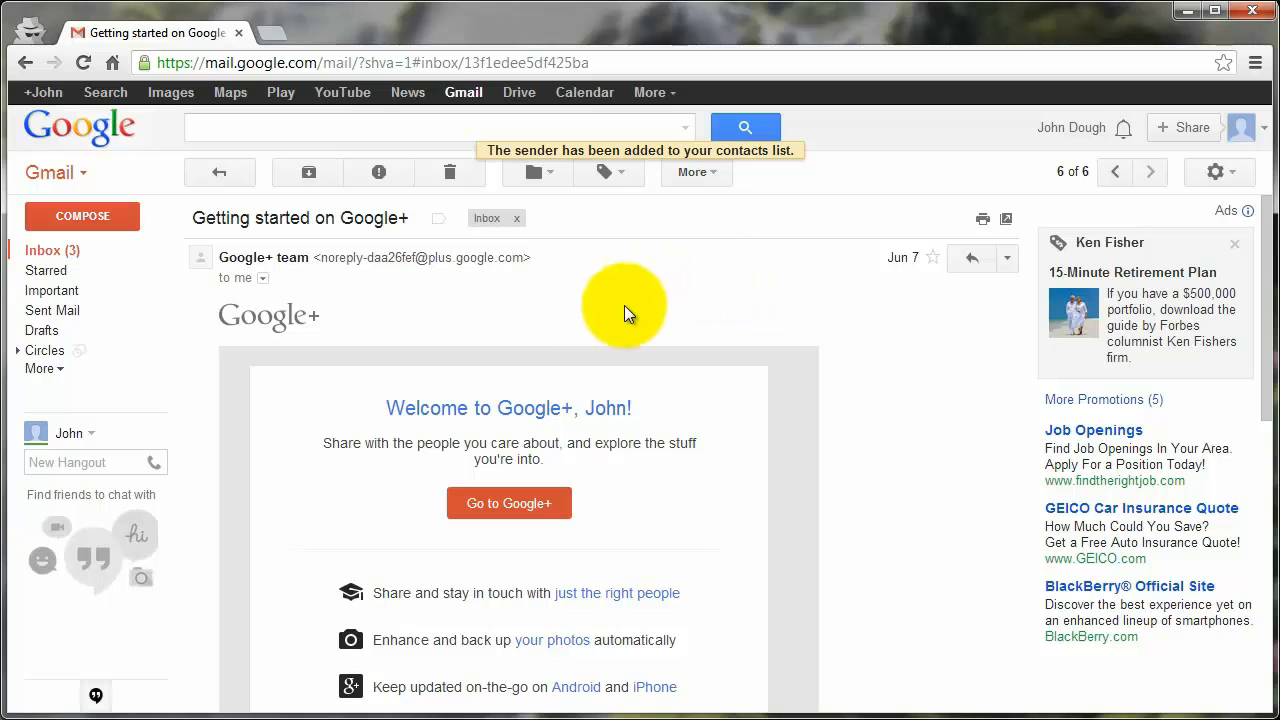
Step: Switch to Contacts, show My Contacts, and open the Google+ team entry
{"action": "left_click", "coordinate": [52, 172]}
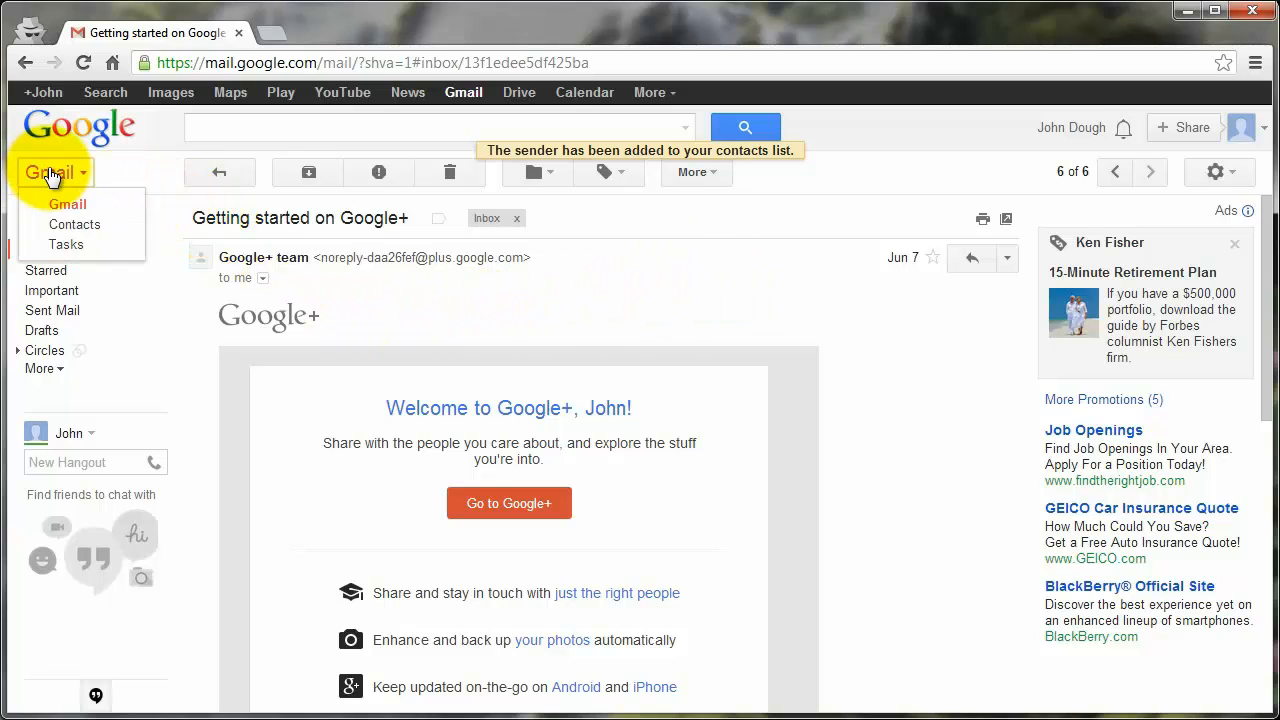
{"action": "left_click", "coordinate": [75, 225]}
{"action": "left_click", "coordinate": [50, 249]}
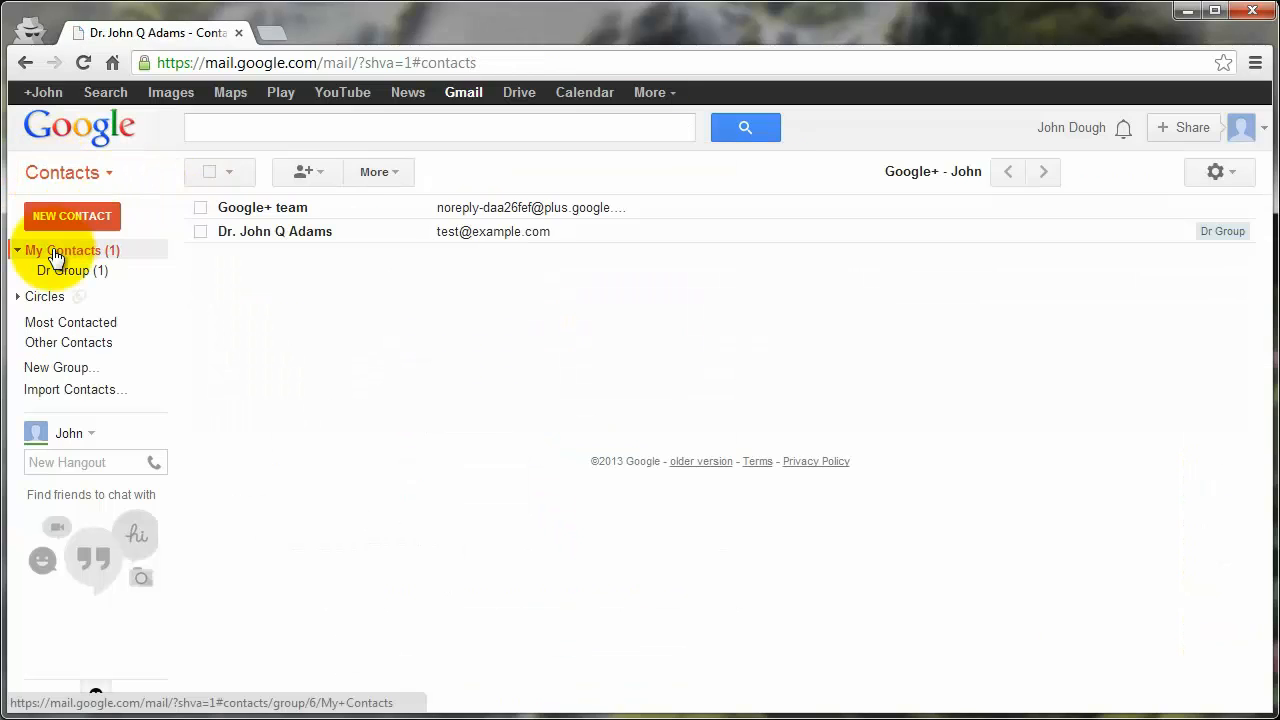
{"action": "mouse_move", "coordinate": [305, 210]}
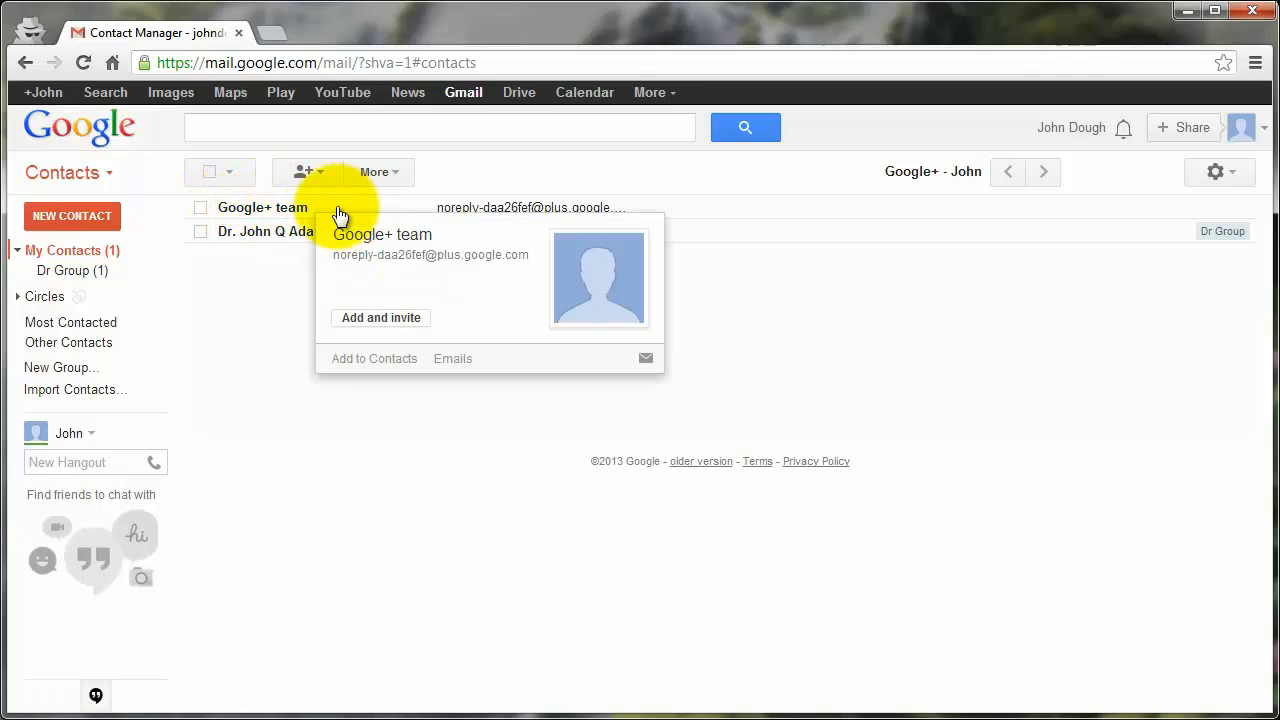
{"action": "left_click", "coordinate": [303, 209]}
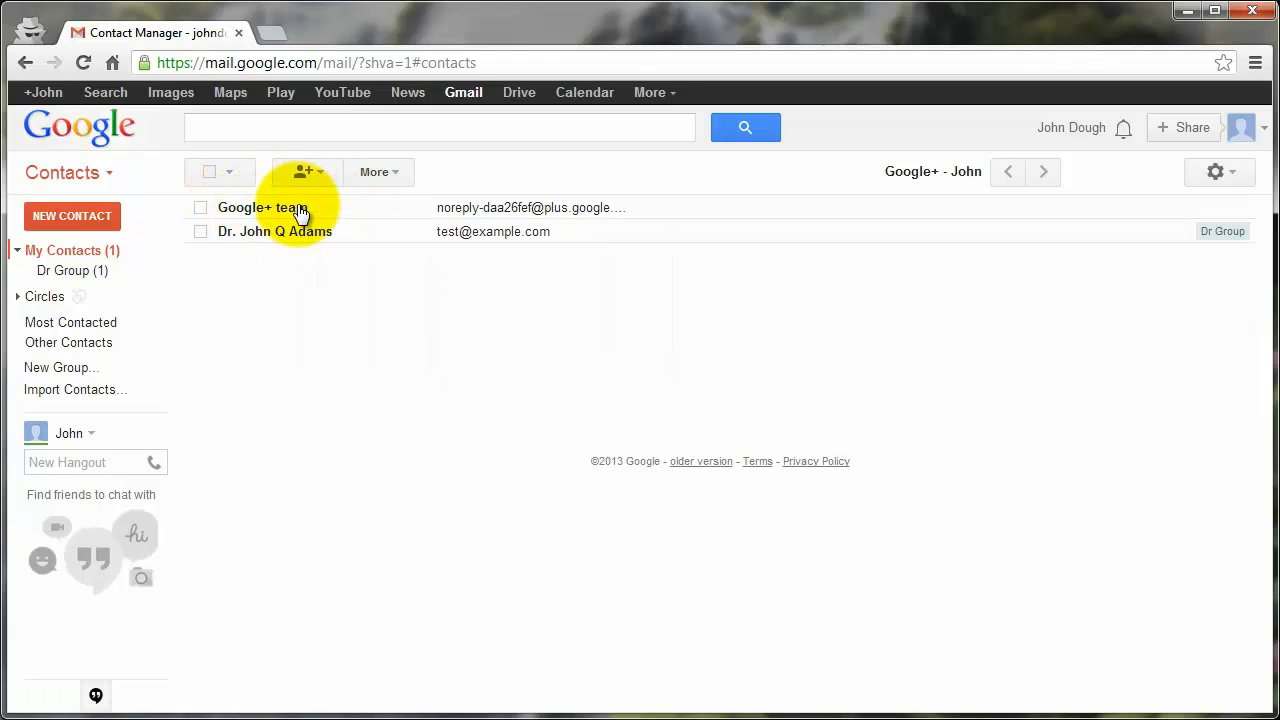